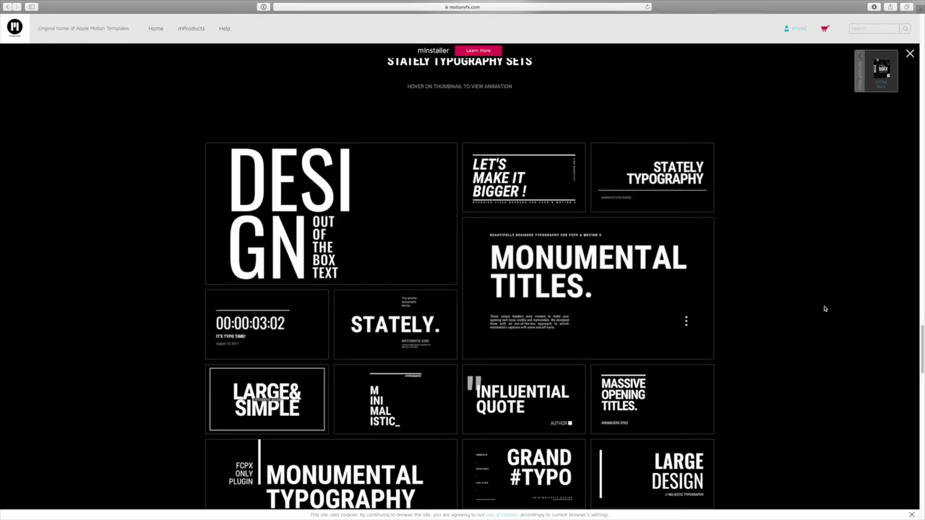
Step: Look through the animated thumbnails of the 30 stately typography sets on the title pack's product page
{"action": "scroll", "coordinate": [767, 296], "scroll_direction": "down", "scroll_amount": 6}
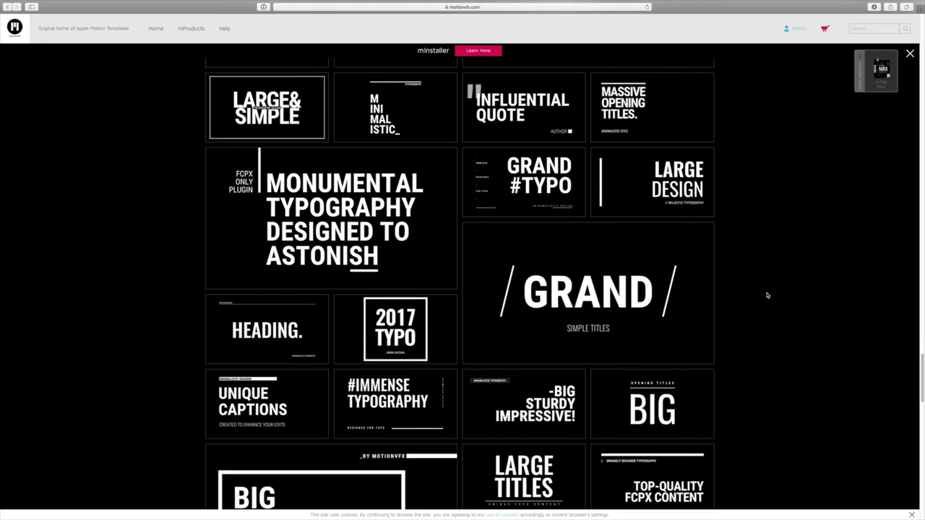
{"action": "scroll", "coordinate": [767, 294], "scroll_direction": "up", "scroll_amount": 5}
{"action": "scroll", "coordinate": [768, 294], "scroll_direction": "up", "scroll_amount": 3}
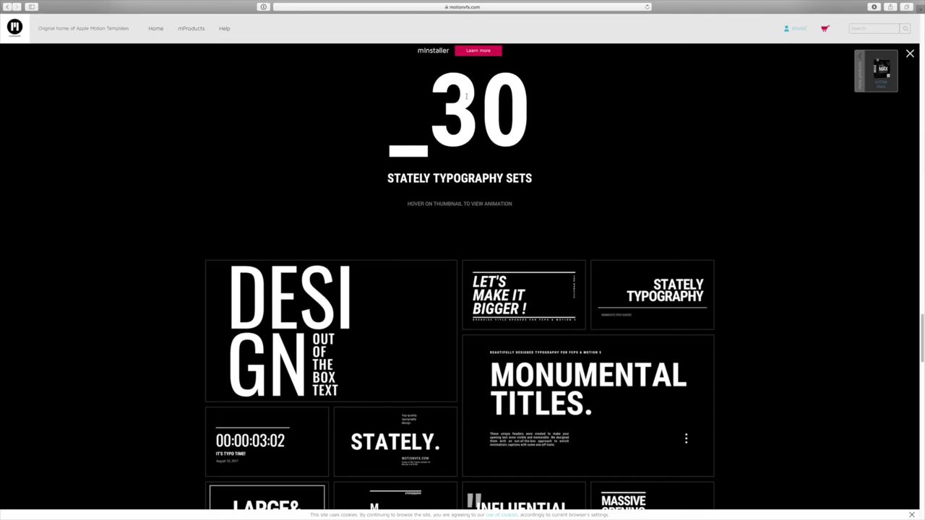
{"action": "scroll", "coordinate": [418, 123], "scroll_direction": "down", "scroll_amount": 2}
{"action": "scroll", "coordinate": [153, 171], "scroll_direction": "down", "scroll_amount": 2}
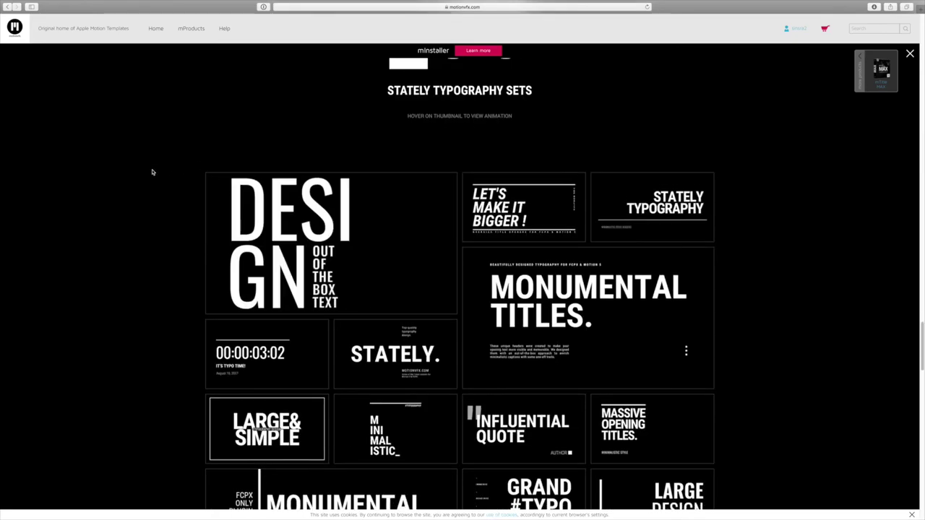
{"action": "scroll", "coordinate": [153, 172], "scroll_direction": "down", "scroll_amount": 1}
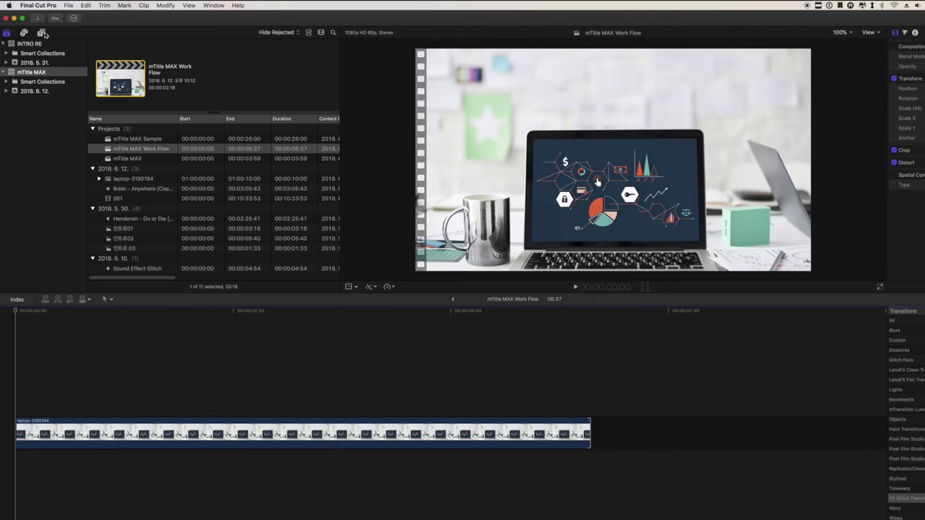
Step: In Final Cut Pro, add the mTitle MAX 21 title above the laptop clip at the timeline start and play it back
{"action": "key", "text": "alt+super+1"}
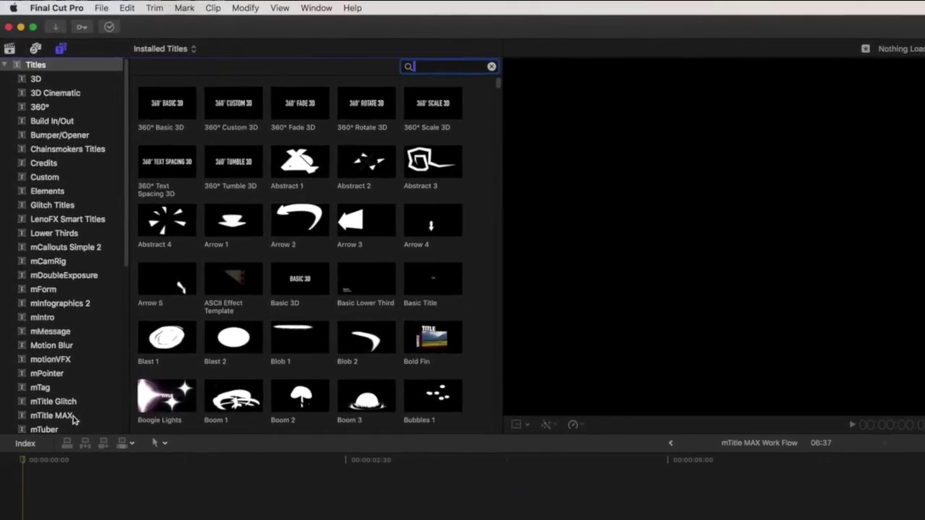
{"action": "left_click", "coordinate": [33, 281]}
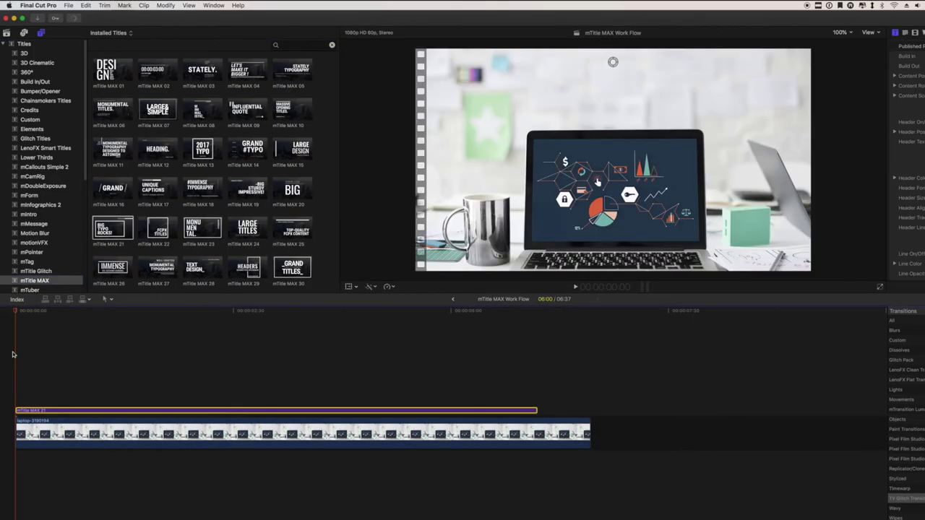
{"action": "key", "text": "space"}
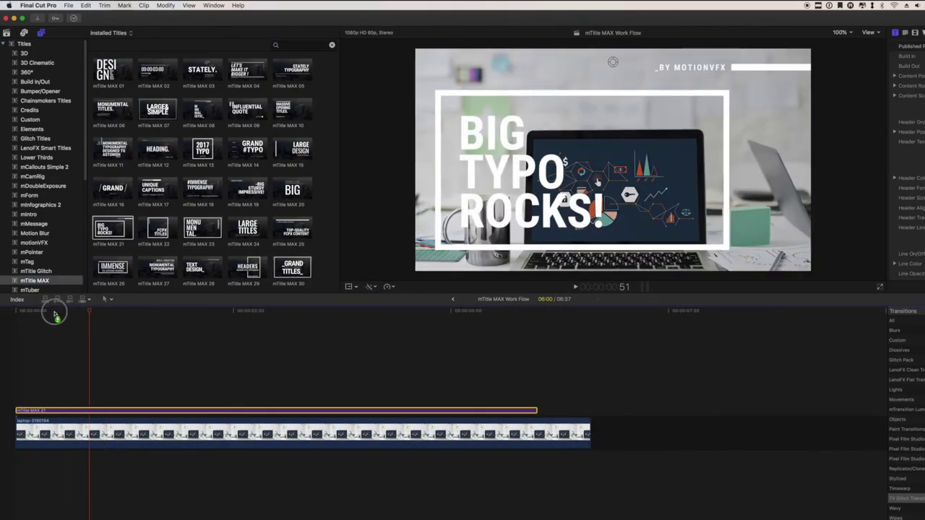
{"action": "left_click", "coordinate": [17, 311]}
{"action": "key", "text": "space"}
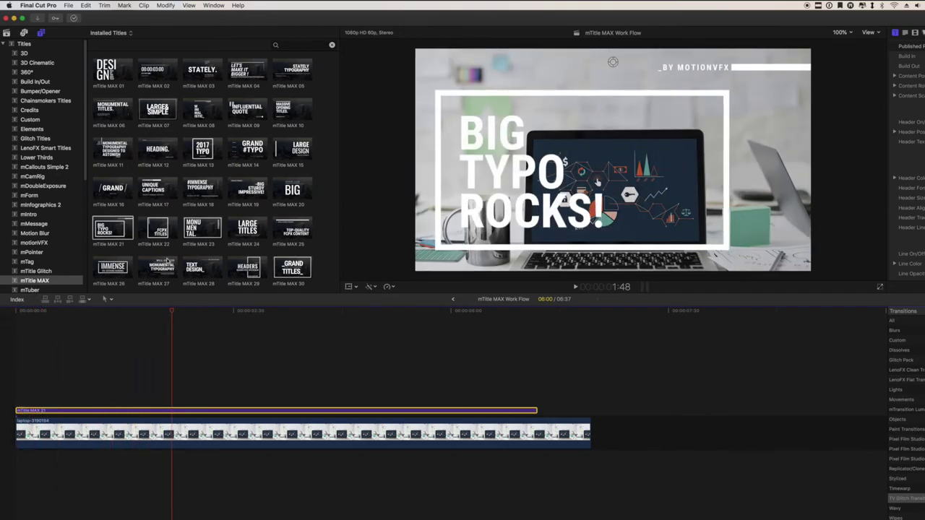
Step: Add the mTitle MAX 27 title at the timeline start, disable the mTitle MAX 21 clip, and play from the beginning
{"action": "left_click_drag", "start_coordinate": [158, 267], "coordinate": [16, 394]}
{"action": "left_click", "coordinate": [145, 414]}
{"action": "key", "text": "v"}
{"action": "key", "text": "Home"}
{"action": "key", "text": "space"}
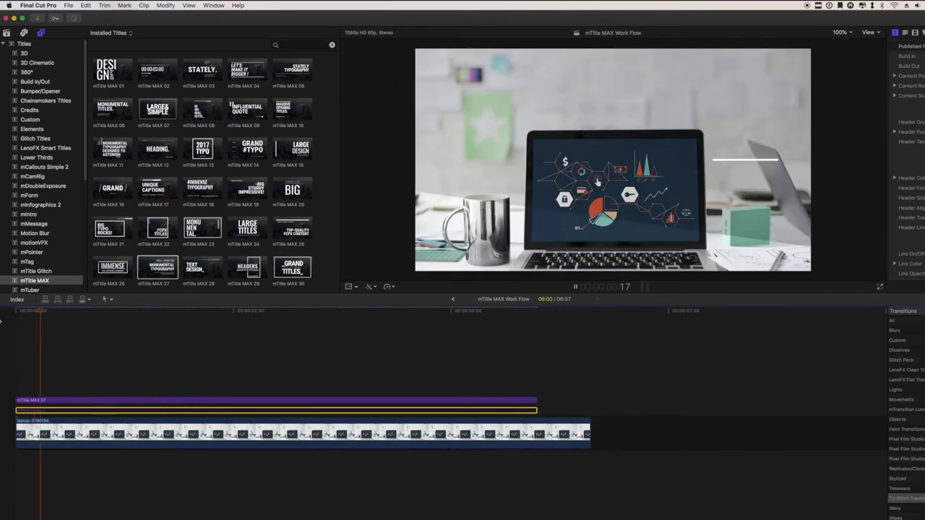
{"action": "key", "text": "space"}
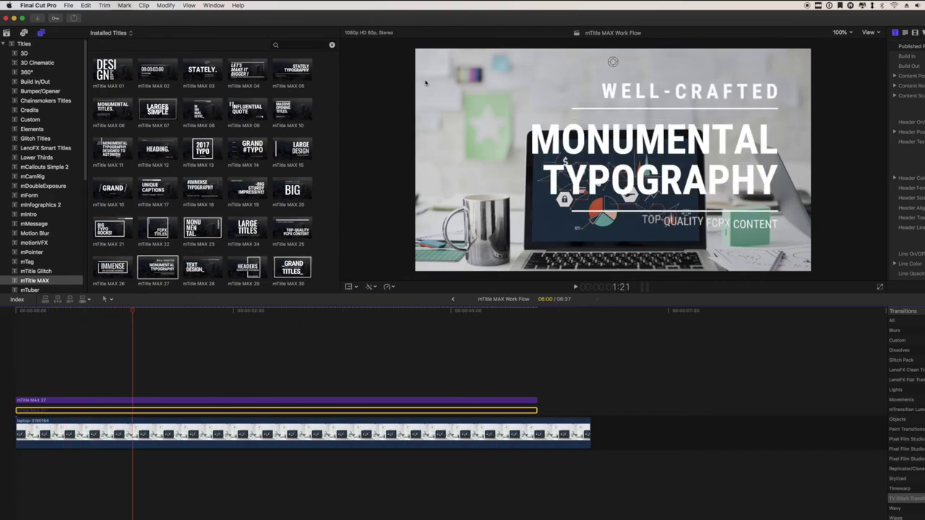
Step: Disable the mTitle MAX 27 title clip and enable it again
{"action": "left_click", "coordinate": [268, 401]}
{"action": "key", "text": "v"}
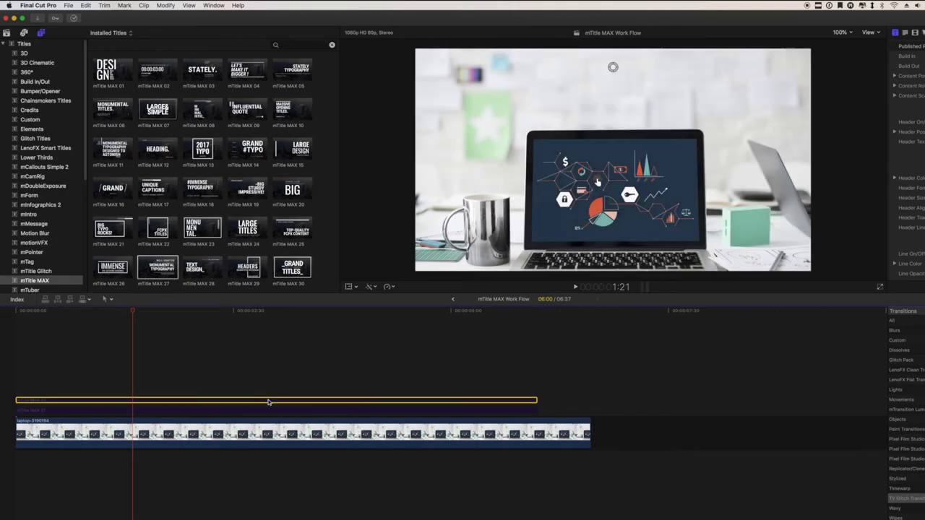
{"action": "key", "text": "v"}
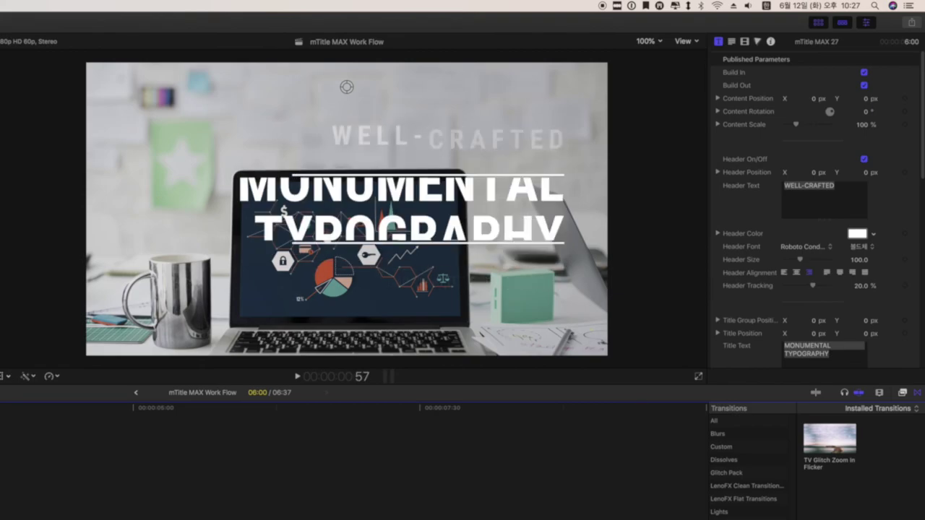
Step: Compare the mTitle MAX 27 title with and without its Build In animation, leaving Build In off
{"action": "left_click", "coordinate": [864, 73]}
{"action": "left_click", "coordinate": [864, 73]}
{"action": "left_click", "coordinate": [864, 74]}
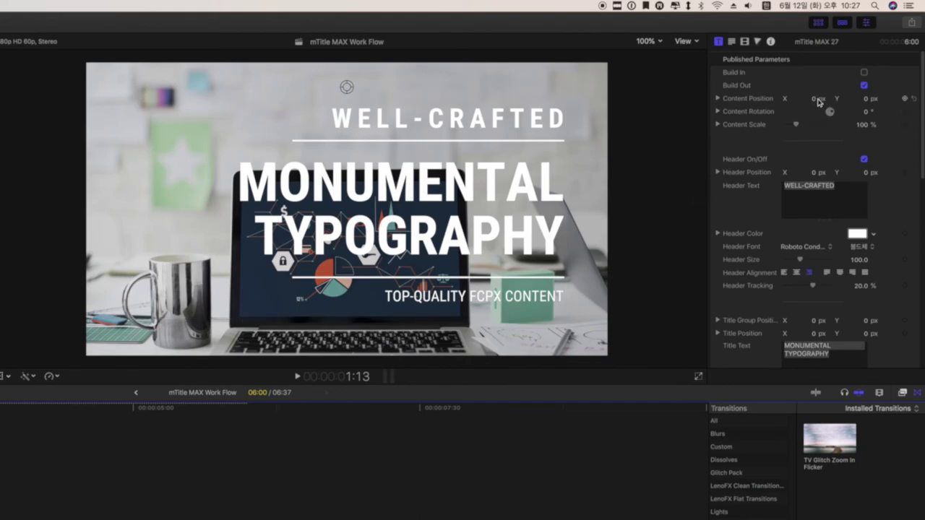
Step: Try out the content position, a 12° content rotation and the content scale on mTitle MAX 27, resetting position and rotation
{"action": "left_click_drag", "start_coordinate": [820, 100], "coordinate": [869, 102]}
{"action": "left_click", "coordinate": [914, 100]}
{"action": "left_click", "coordinate": [870, 113]}
{"action": "type", "text": "12"}
{"action": "key", "text": "Return"}
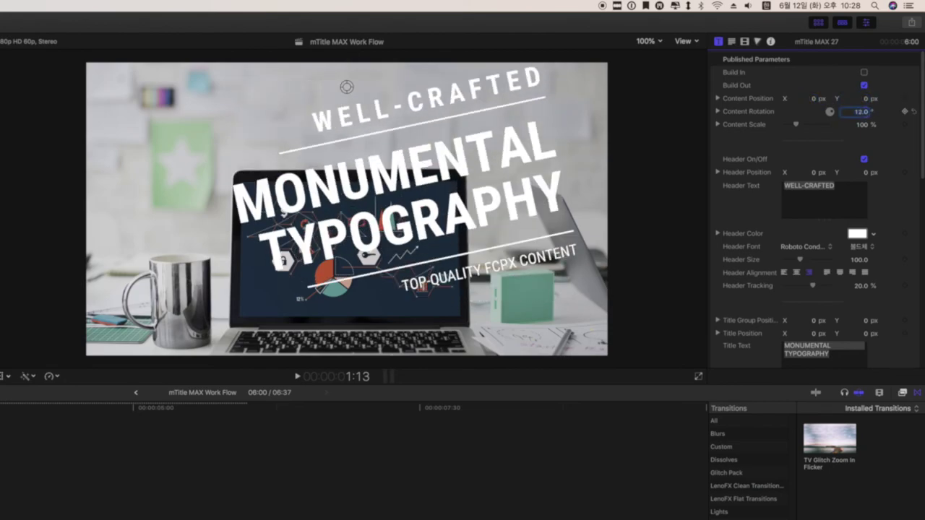
{"action": "left_click", "coordinate": [913, 112]}
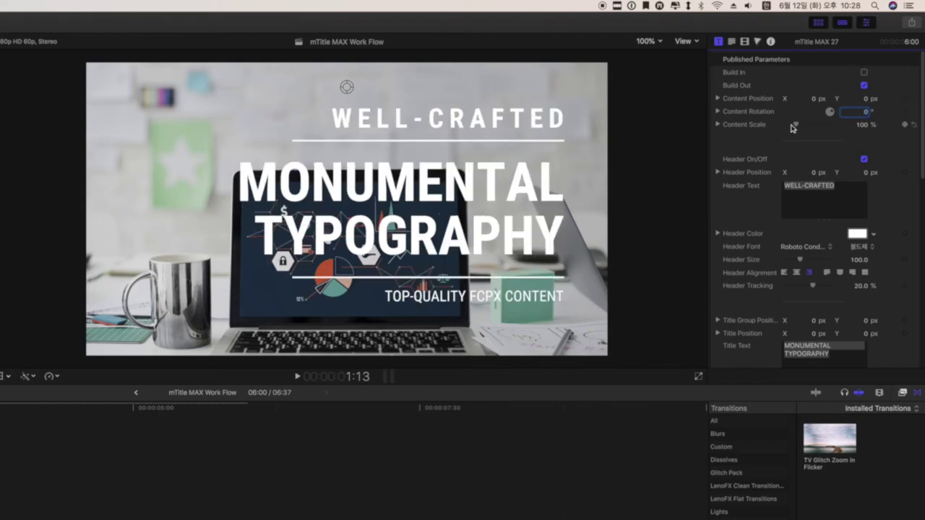
{"action": "left_click_drag", "start_coordinate": [798, 127], "coordinate": [803, 124]}
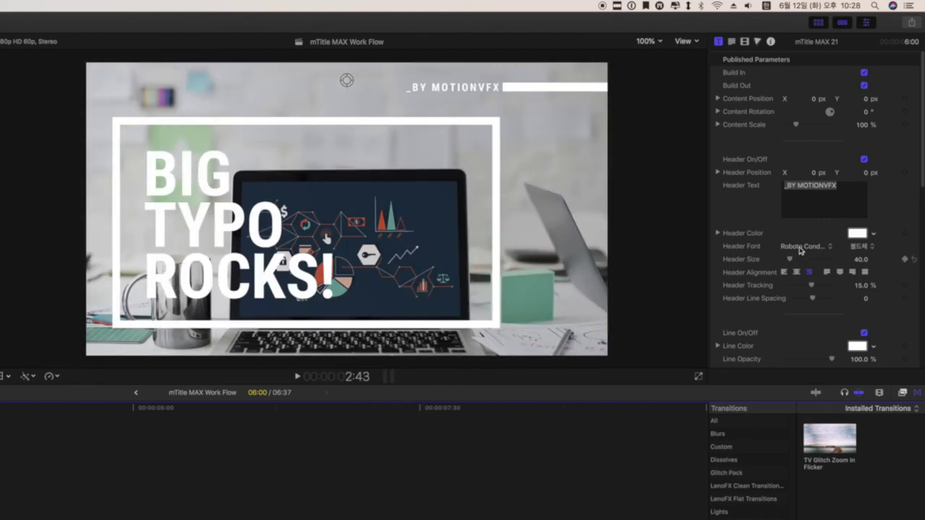
Step: Scale the mTitle MAX 21 content to 58% and move it to about X -0.37, Y -0.22 in the frame's lower left
{"action": "left_click_drag", "start_coordinate": [859, 128], "coordinate": [815, 133]}
{"action": "left_click_drag", "start_coordinate": [320, 93], "coordinate": [241, 146]}
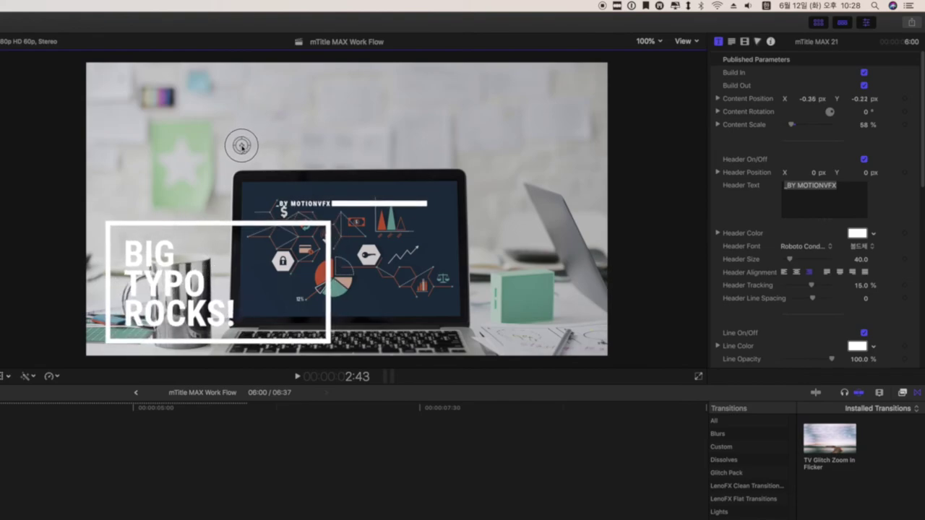
{"action": "scroll", "coordinate": [825, 269], "scroll_direction": "down", "scroll_amount": 2}
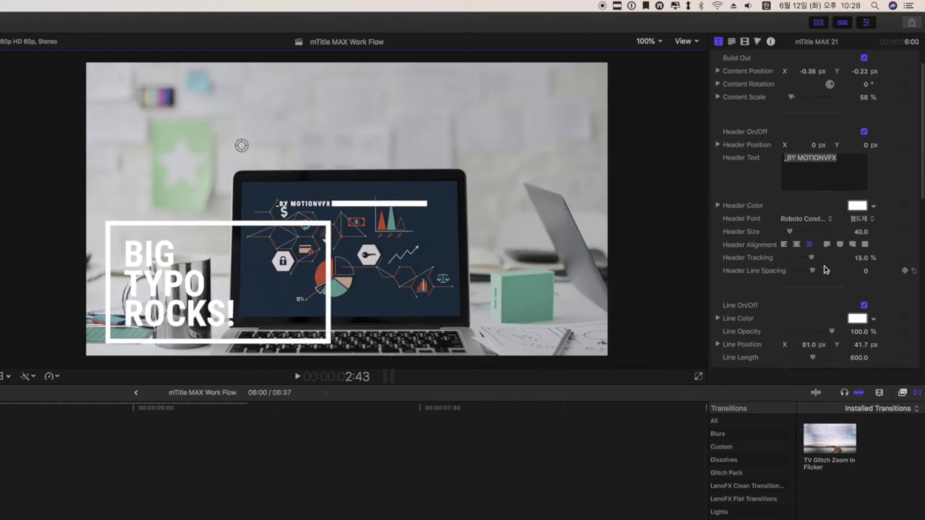
{"action": "scroll", "coordinate": [857, 231], "scroll_direction": "down", "scroll_amount": 5}
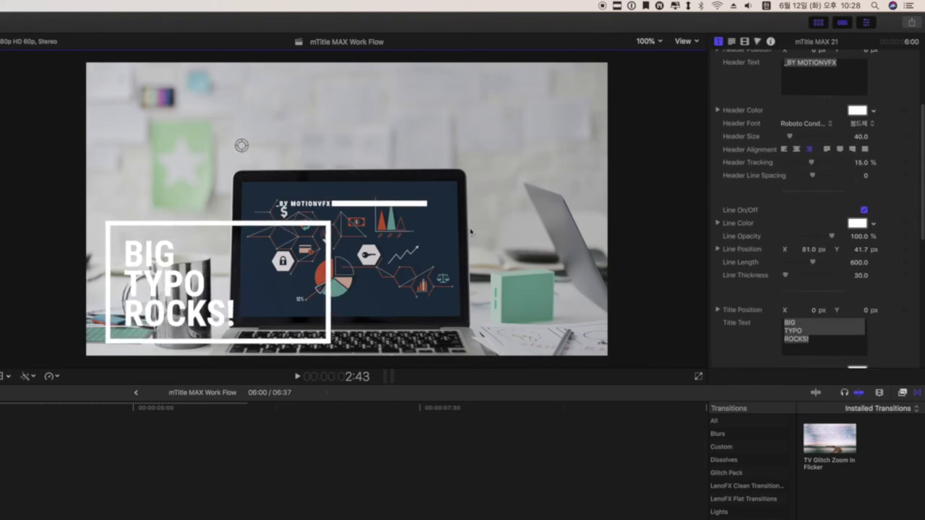
{"action": "left_click_drag", "start_coordinate": [241, 147], "coordinate": [238, 148]}
{"action": "scroll", "coordinate": [842, 244], "scroll_direction": "up", "scroll_amount": 7}
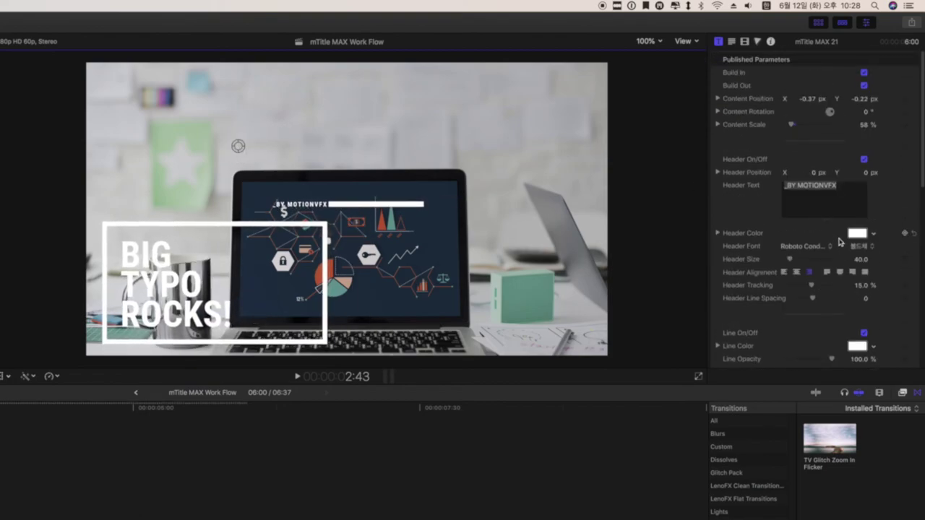
{"action": "triple_click", "coordinate": [842, 200]}
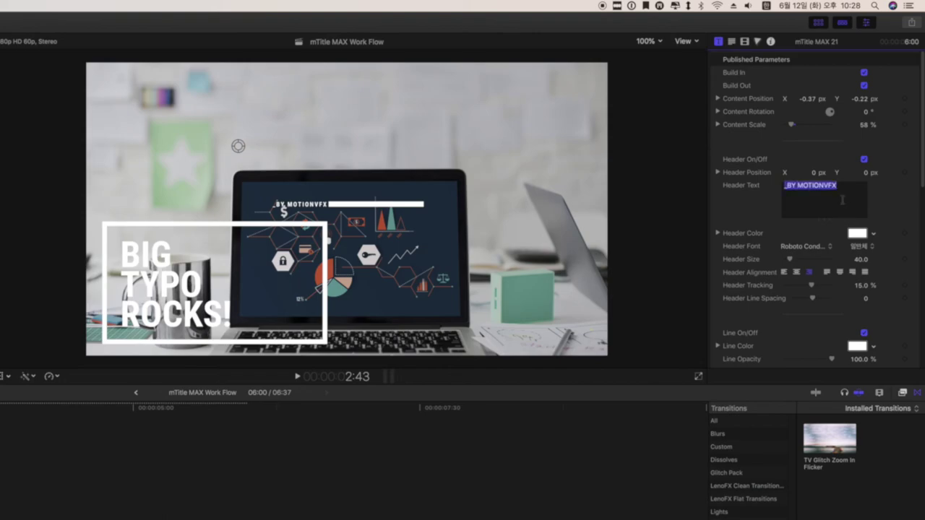
{"action": "left_click", "coordinate": [886, 209]}
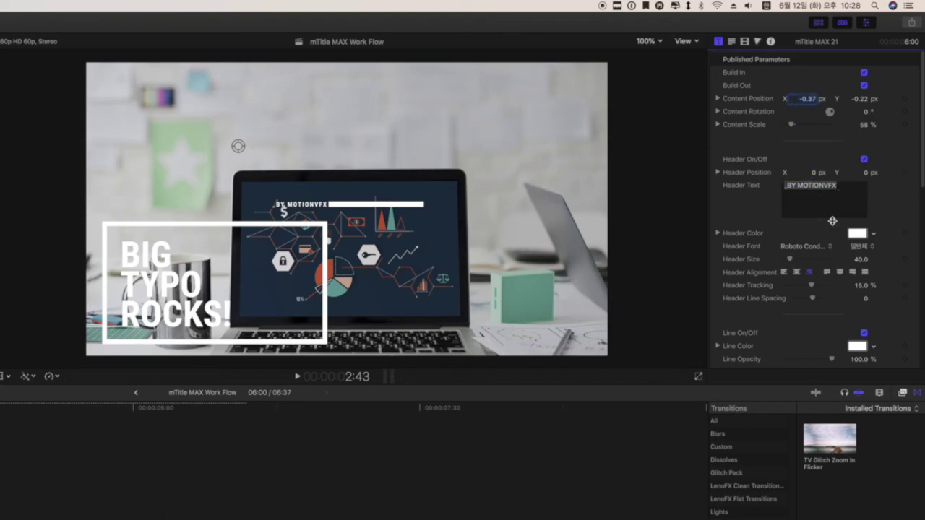
{"action": "scroll", "coordinate": [899, 207], "scroll_direction": "down", "scroll_amount": 10}
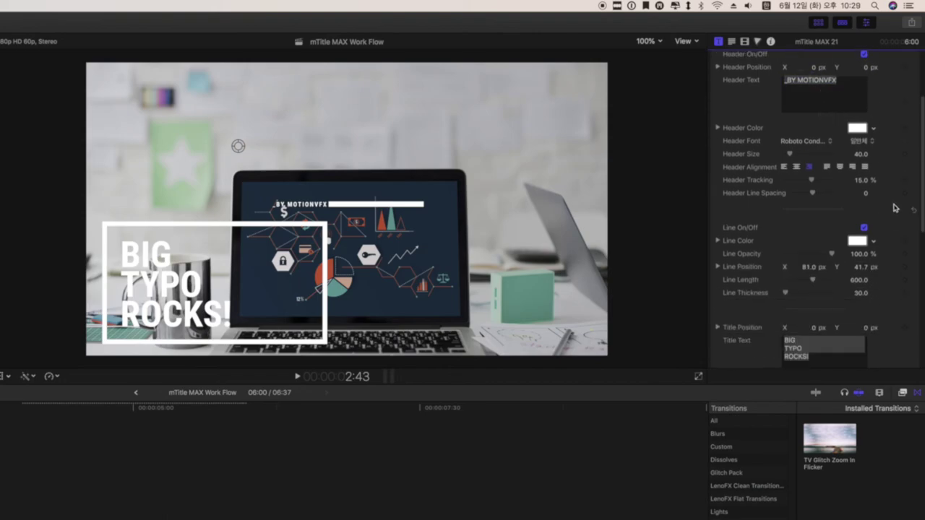
{"action": "scroll", "coordinate": [894, 207], "scroll_direction": "up", "scroll_amount": 10}
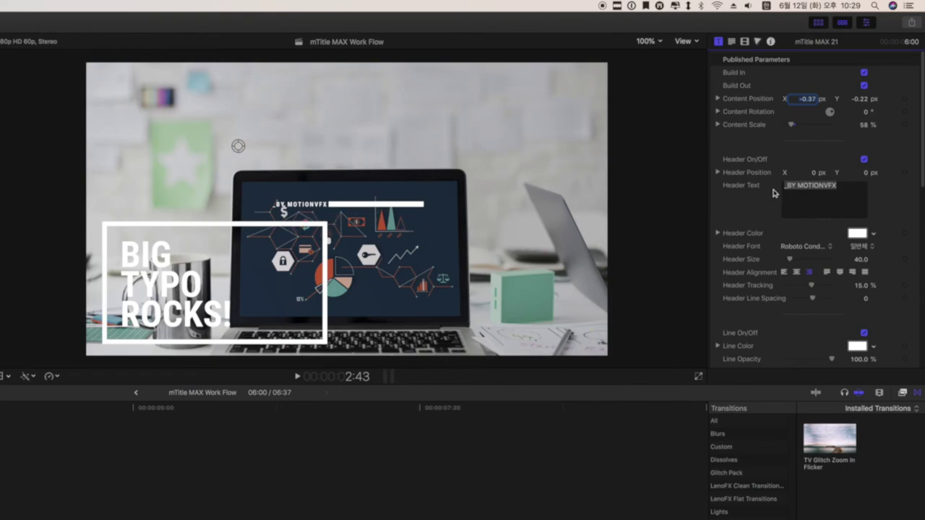
Step: Replace MOTIONVFX in the header text with ㅁㄴㅇㄹㅁㄴㅇㄹ and turn the header off
{"action": "left_click", "coordinate": [863, 160]}
{"action": "left_click", "coordinate": [863, 160]}
{"action": "double_click", "coordinate": [821, 189]}
{"action": "type", "text": "ㅁㄴㅇㄹㅁㄴㅇㄹ"}
{"action": "left_click", "coordinate": [863, 159]}
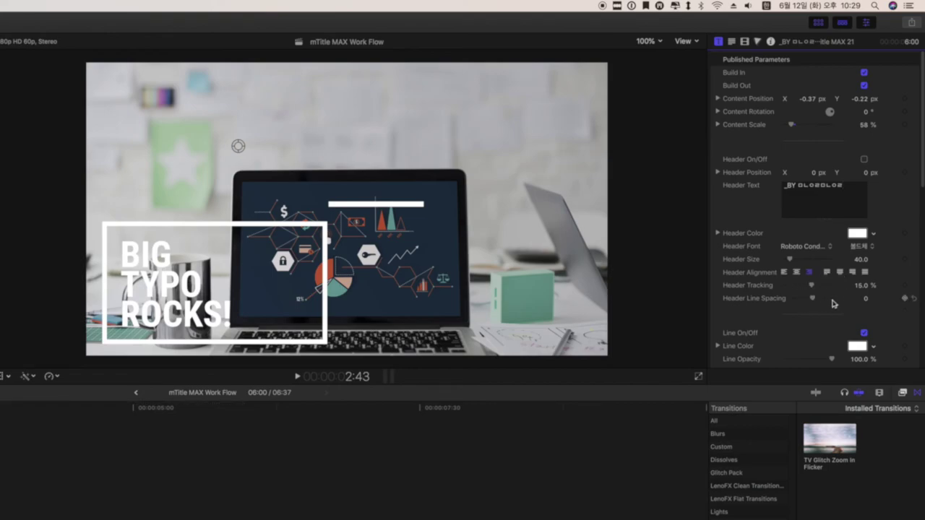
Step: Change the title's line color to green and turn the line off
{"action": "scroll", "coordinate": [878, 313], "scroll_direction": "down", "scroll_amount": 2}
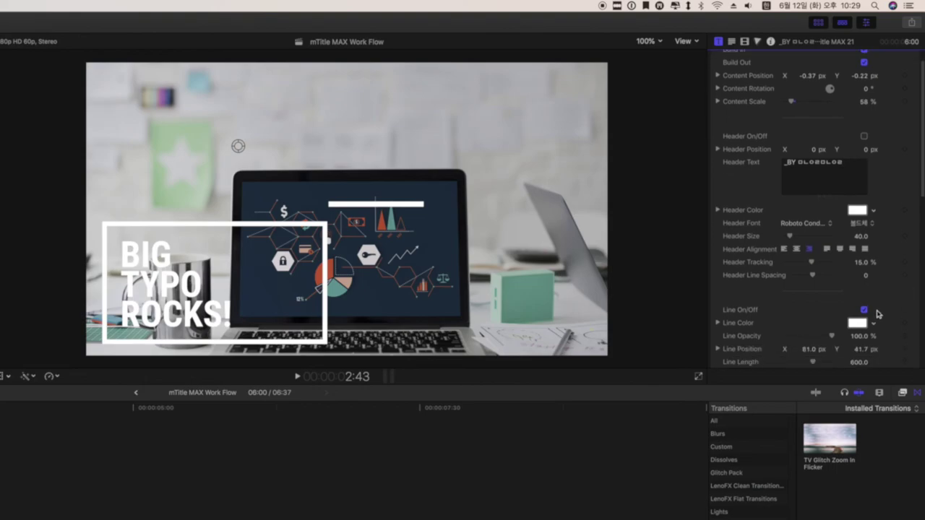
{"action": "scroll", "coordinate": [877, 313], "scroll_direction": "down", "scroll_amount": 3}
{"action": "left_click", "coordinate": [864, 238]}
{"action": "left_click", "coordinate": [864, 239]}
{"action": "left_click", "coordinate": [864, 240]}
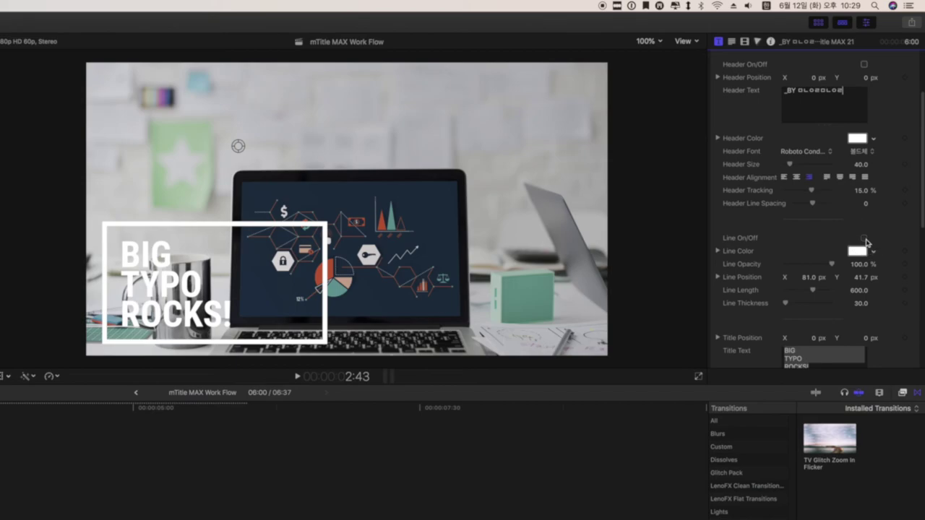
{"action": "left_click", "coordinate": [864, 238]}
{"action": "left_click", "coordinate": [857, 251]}
{"action": "left_click", "coordinate": [356, 515]}
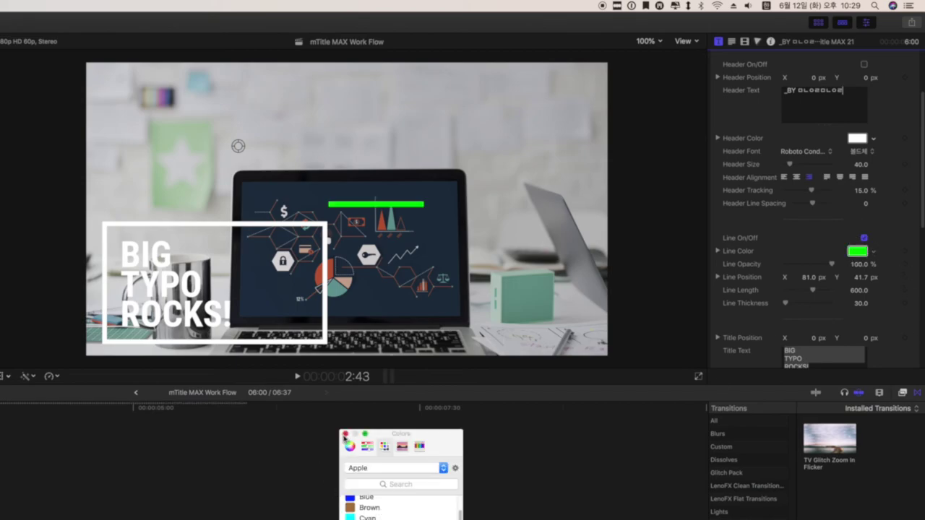
{"action": "left_click", "coordinate": [344, 434]}
{"action": "left_click", "coordinate": [864, 239]}
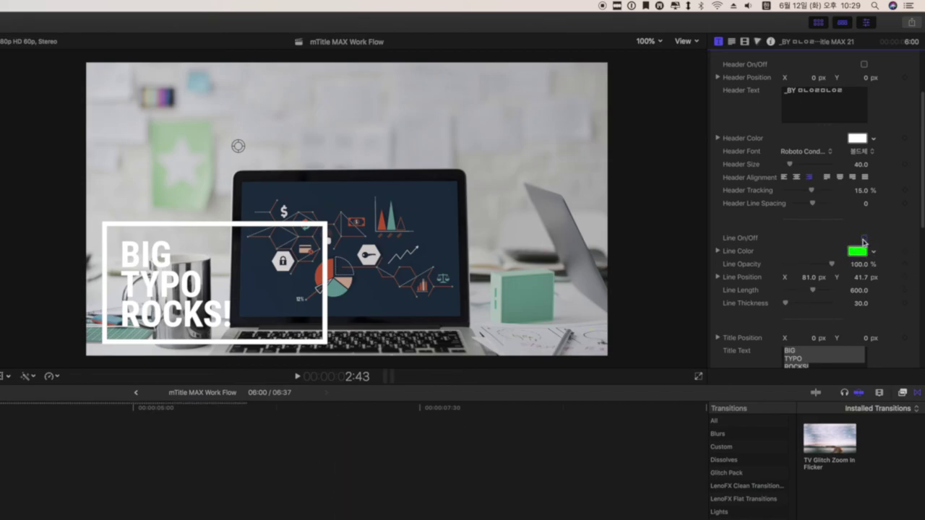
Step: Replace the title text with "A87blook", "Youtube" and "video" on three separate lines
{"action": "scroll", "coordinate": [864, 283], "scroll_direction": "down", "scroll_amount": 3}
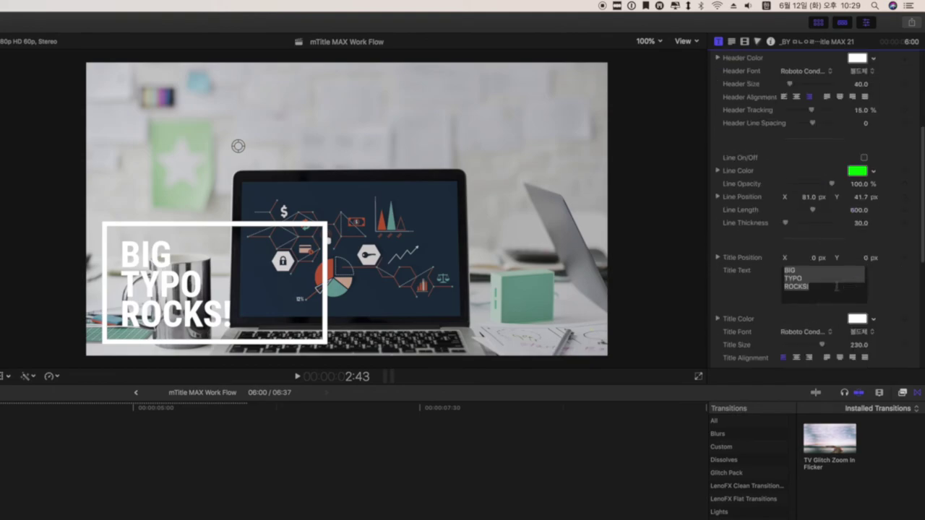
{"action": "left_click", "coordinate": [838, 287]}
{"action": "triple_click", "coordinate": [826, 285]}
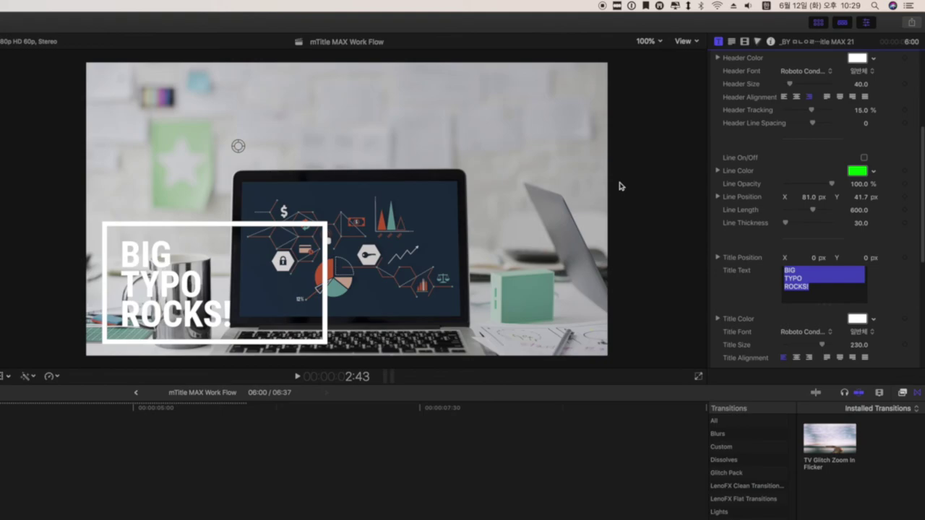
{"action": "key", "text": "BackSpace"}
{"action": "type", "text": "A"}
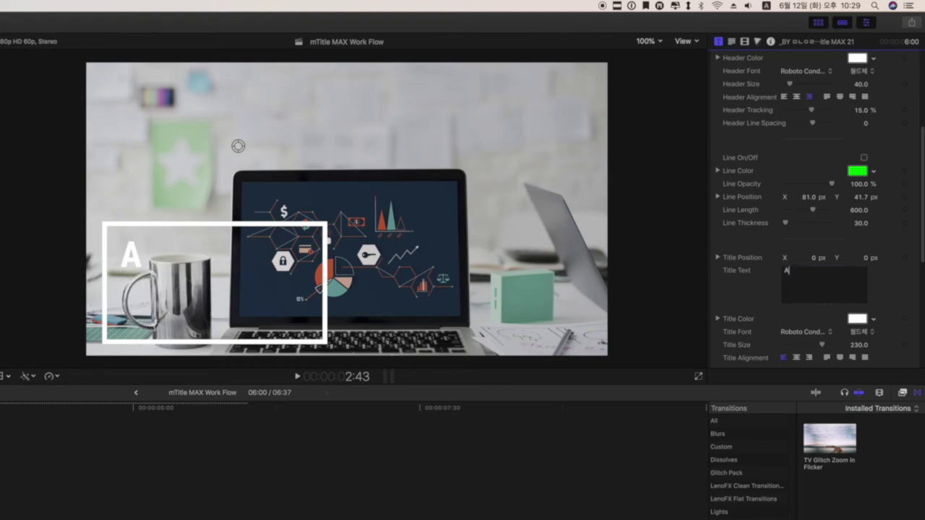
{"action": "type", "text": "87blook "}
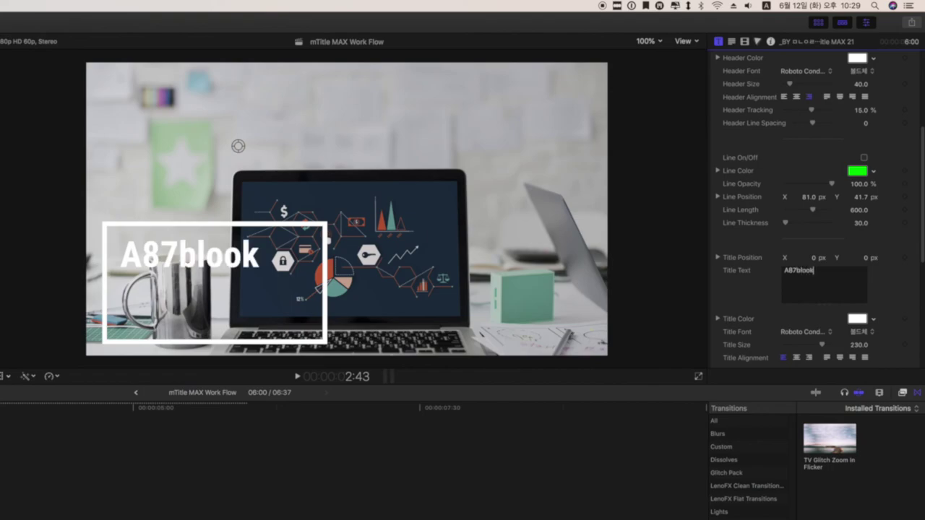
{"action": "type", "text": "Youtube "}
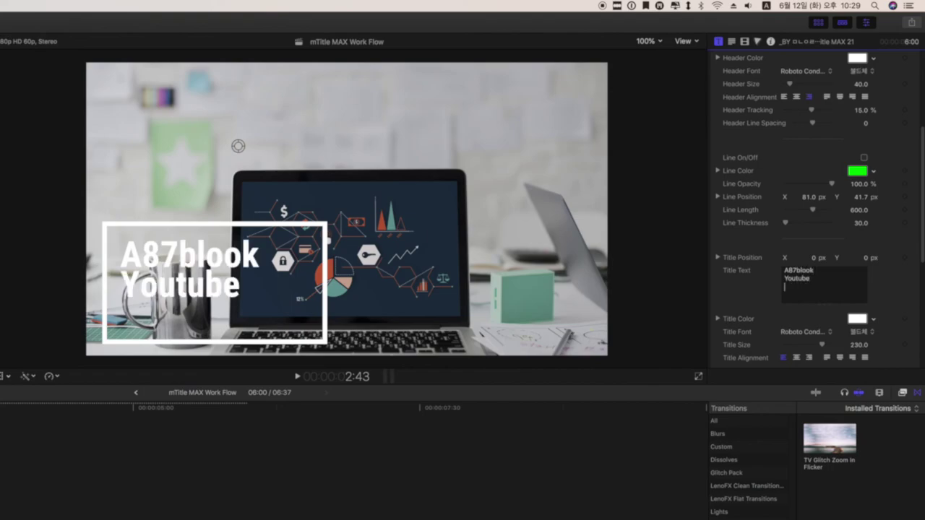
{"action": "type", "text": "video"}
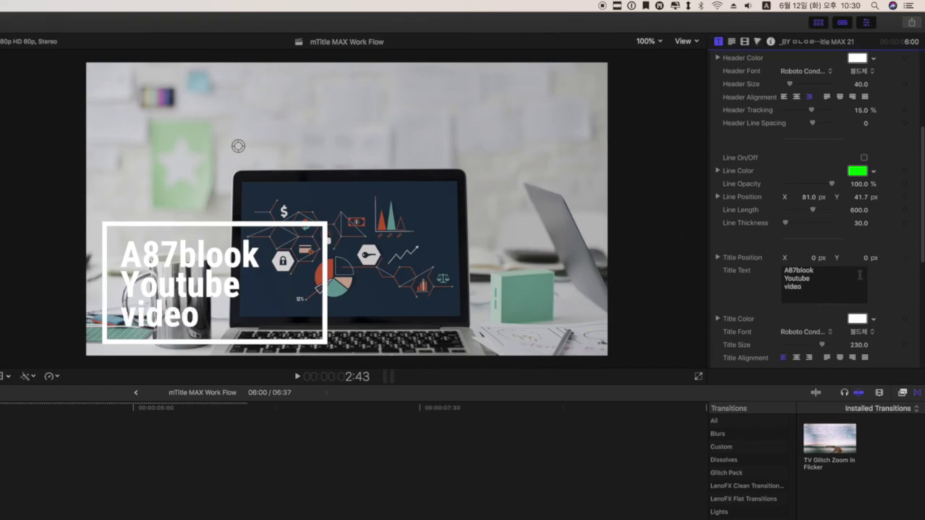
Step: Change the title text's font to a heavy Sandoll typeface and set the title size to 205
{"action": "scroll", "coordinate": [824, 303], "scroll_direction": "down", "scroll_amount": 1}
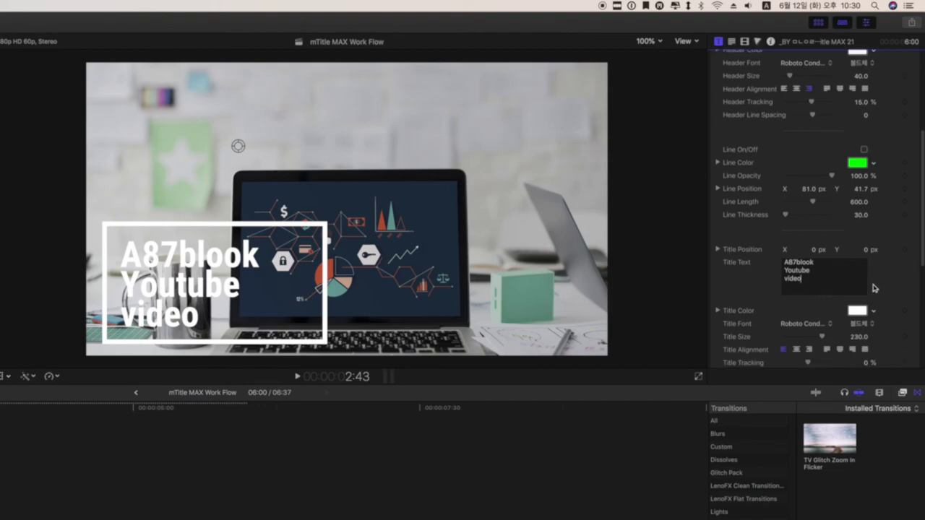
{"action": "left_click", "coordinate": [808, 316]}
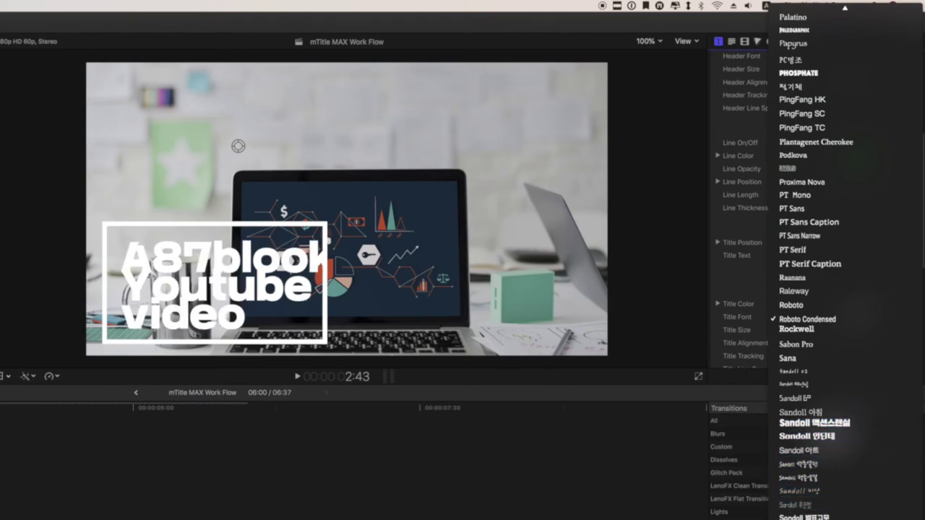
{"action": "key", "text": "Return"}
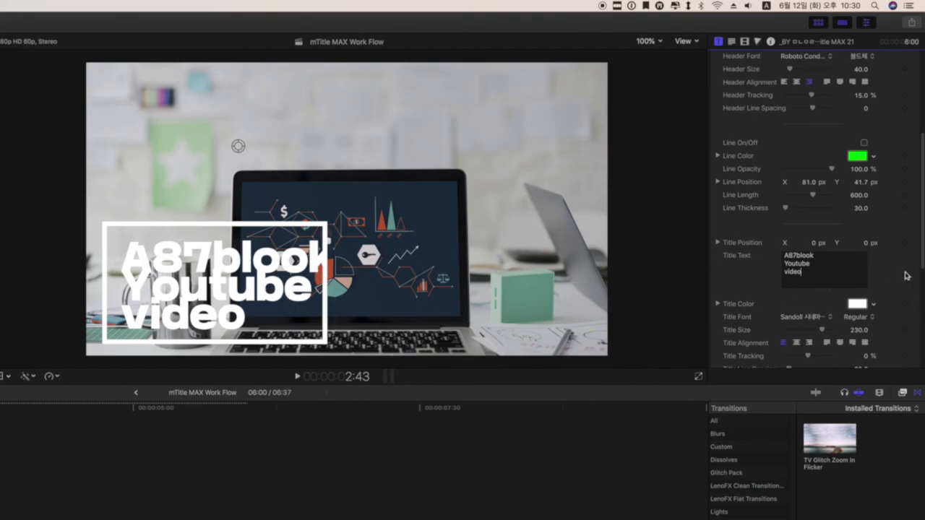
{"action": "scroll", "coordinate": [900, 272], "scroll_direction": "down", "scroll_amount": 2}
{"action": "left_click_drag", "start_coordinate": [858, 296], "coordinate": [842, 296]}
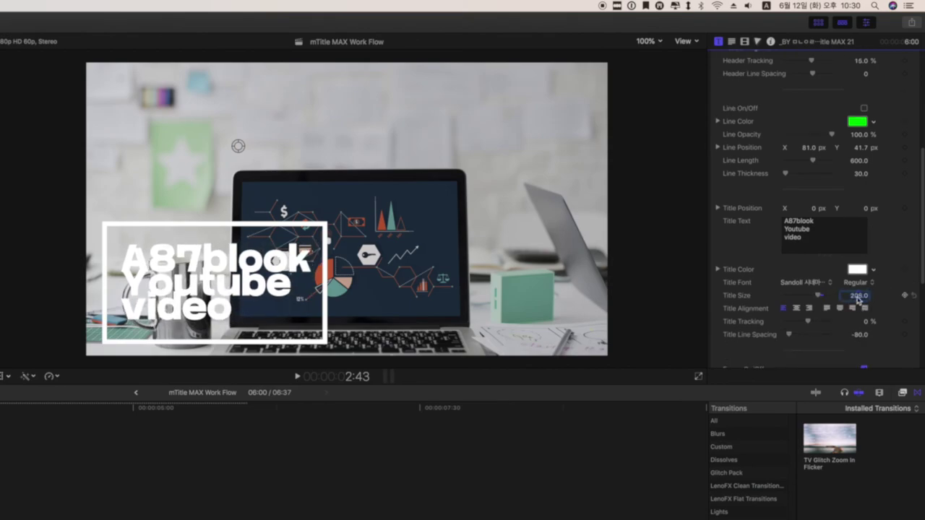
Step: Set the title's Y position to -1.1 px and its tracking to 0%
{"action": "left_click_drag", "start_coordinate": [861, 209], "coordinate": [857, 213]}
{"action": "left_click", "coordinate": [809, 321]}
{"action": "left_click_drag", "start_coordinate": [809, 321], "coordinate": [808, 324]}
{"action": "left_click", "coordinate": [866, 323]}
{"action": "type", "text": "0"}
{"action": "key", "text": "Return"}
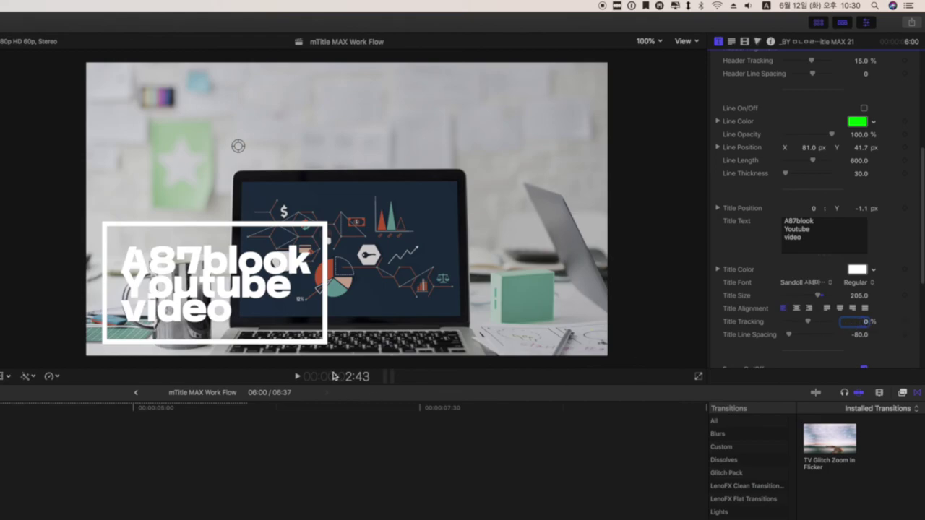
Step: Set the title line spacing to -32 and move the text block to about X -754, Y 92 inside the white frame
{"action": "left_click_drag", "start_coordinate": [789, 337], "coordinate": [799, 335]}
{"action": "left_click_drag", "start_coordinate": [167, 292], "coordinate": [164, 285]}
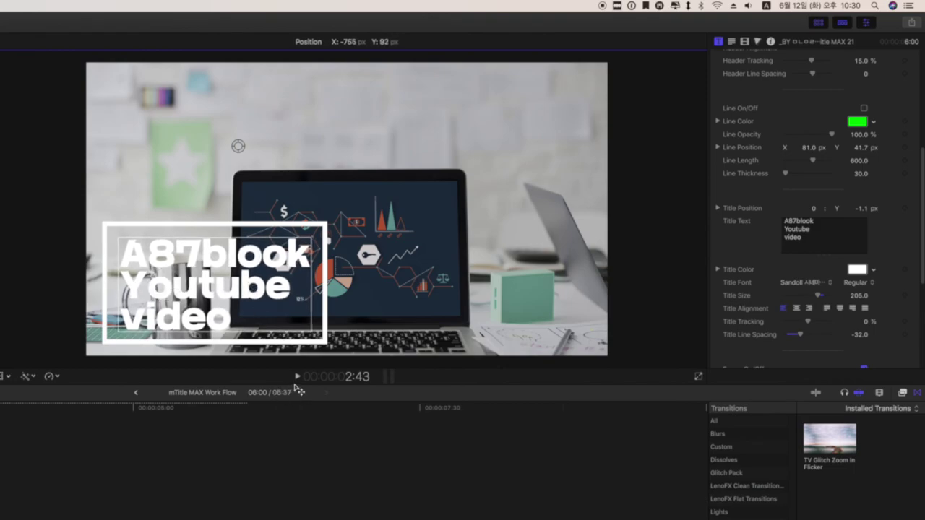
{"action": "key", "text": "ctrl+Tab"}
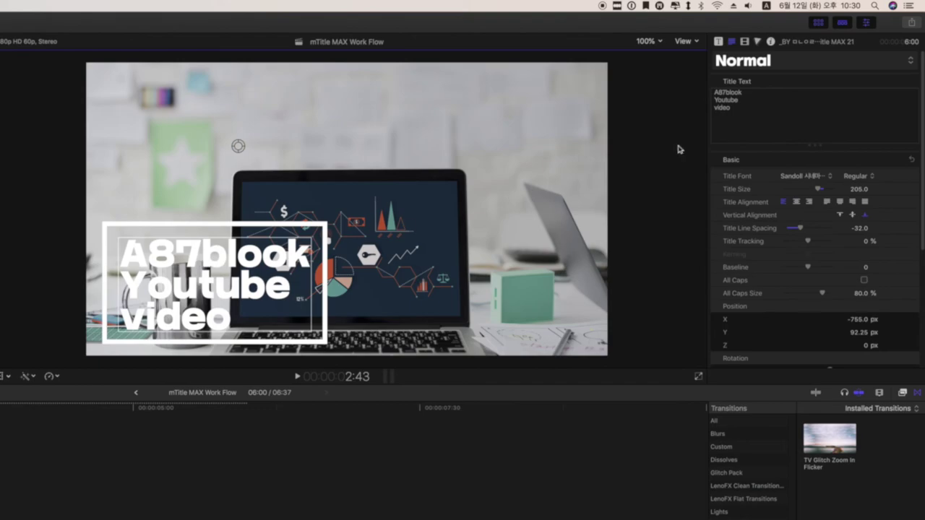
{"action": "double_click", "coordinate": [187, 274]}
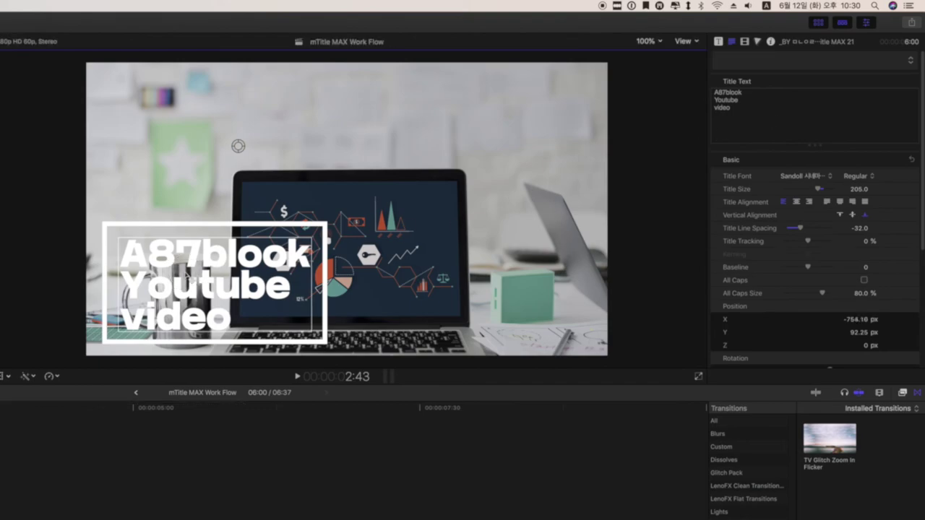
Step: Select the title's text lines in the text settings and set their vertical alignment to middle
{"action": "left_click", "coordinate": [717, 41]}
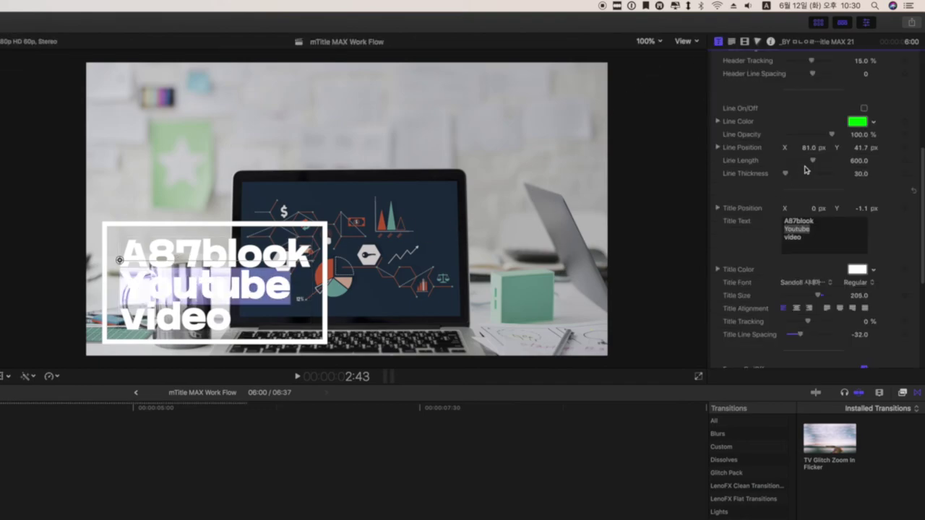
{"action": "left_click", "coordinate": [827, 250]}
{"action": "left_click_drag", "start_coordinate": [827, 249], "coordinate": [781, 228]}
{"action": "left_click", "coordinate": [731, 41]}
{"action": "left_click", "coordinate": [811, 119]}
{"action": "left_click_drag", "start_coordinate": [768, 116], "coordinate": [665, 33]}
{"action": "left_click", "coordinate": [776, 93]}
{"action": "left_click_drag", "start_coordinate": [770, 114], "coordinate": [665, 46]}
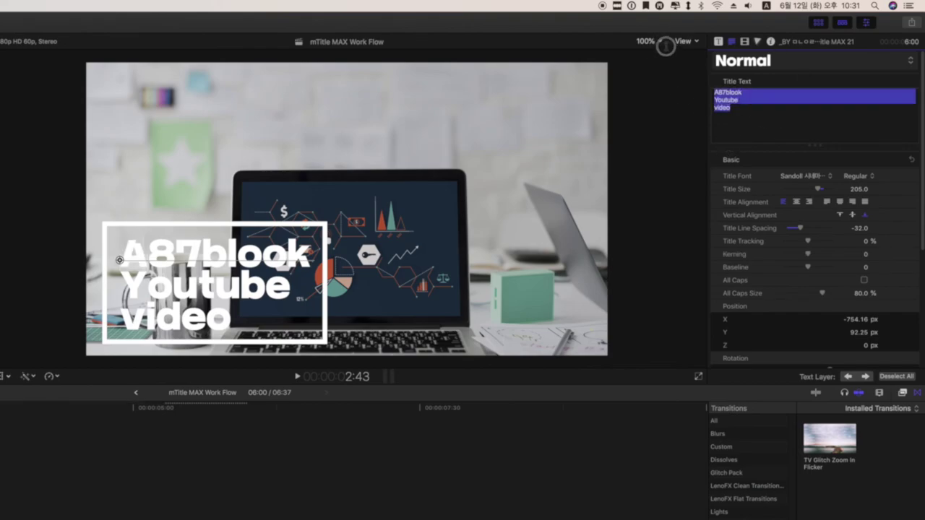
{"action": "left_click", "coordinate": [665, 46]}
{"action": "left_click", "coordinate": [732, 41]}
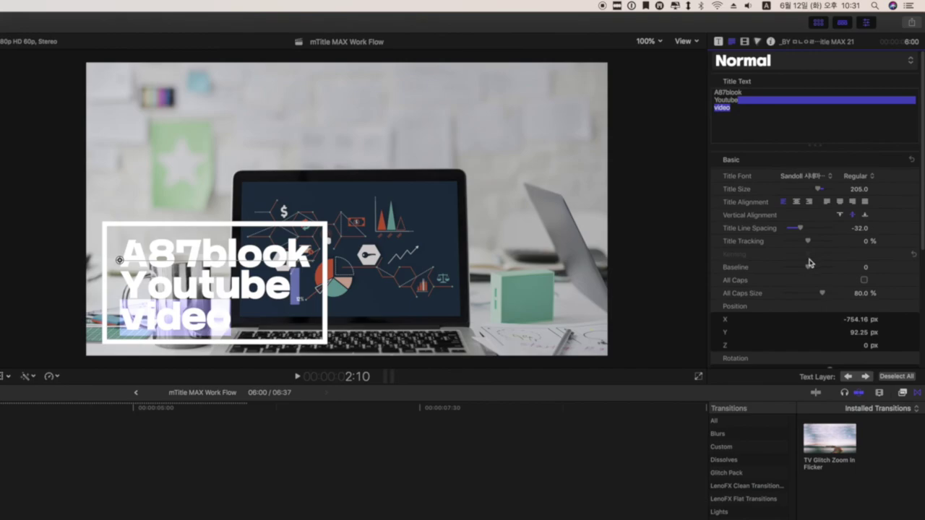
Step: Try a looser title line spacing and undo the change
{"action": "left_click_drag", "start_coordinate": [800, 228], "coordinate": [806, 227]}
{"action": "key", "text": "super+z"}
Step: Turn on the drop shadow for all the title text, keep its outline off, and return to the published parameters
{"action": "left_click", "coordinate": [783, 110]}
{"action": "key", "text": "super+a"}
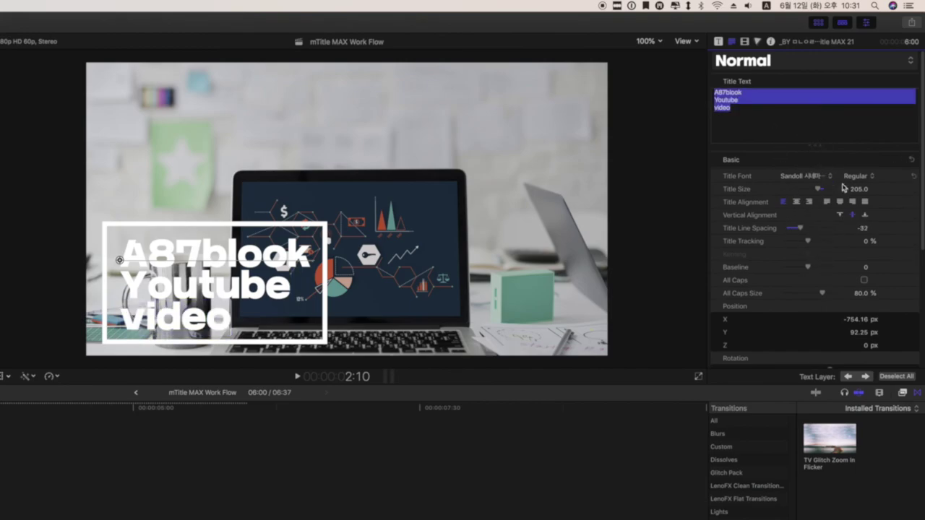
{"action": "scroll", "coordinate": [810, 217], "scroll_direction": "down", "scroll_amount": 5}
{"action": "left_click", "coordinate": [717, 330]}
{"action": "left_click", "coordinate": [716, 362]}
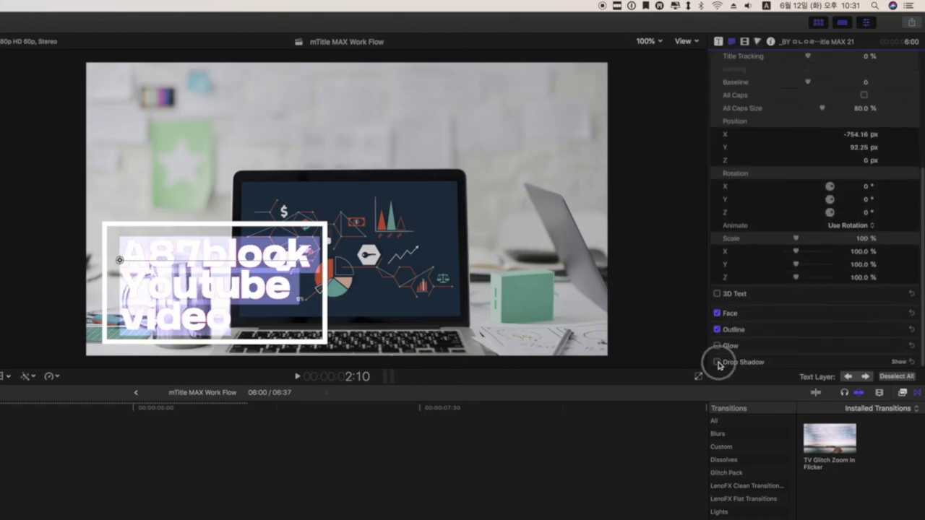
{"action": "left_click", "coordinate": [717, 330]}
{"action": "scroll", "coordinate": [726, 76], "scroll_direction": "up", "scroll_amount": 5}
{"action": "left_click", "coordinate": [717, 41]}
Step: Examine the published parameters of the WELL-CRAFTED mTitle MAX 27 title
{"action": "left_click", "coordinate": [306, 453]}
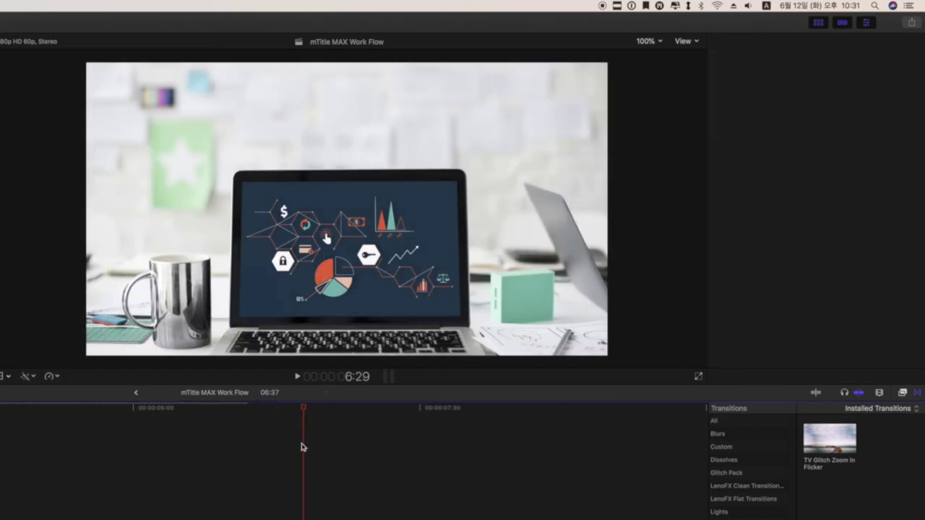
{"action": "left_click", "coordinate": [306, 433]}
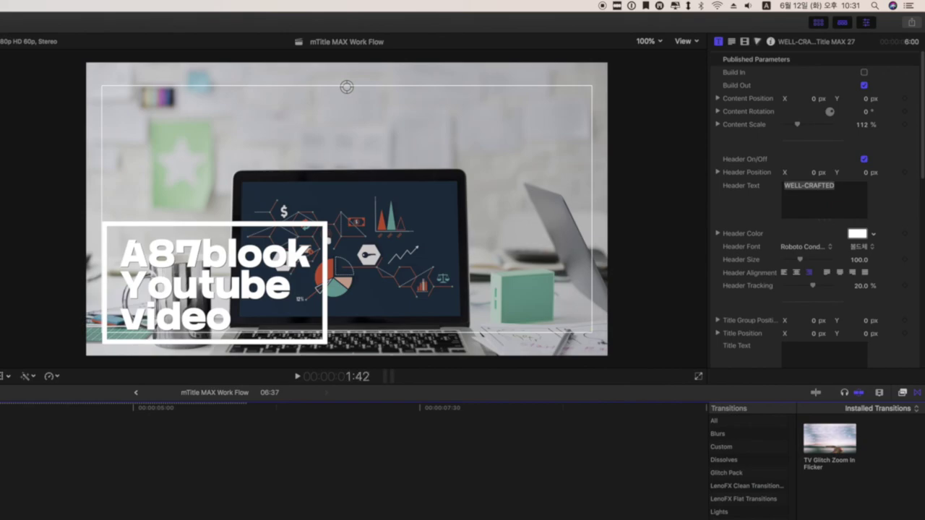
{"action": "scroll", "coordinate": [883, 289], "scroll_direction": "down", "scroll_amount": 8}
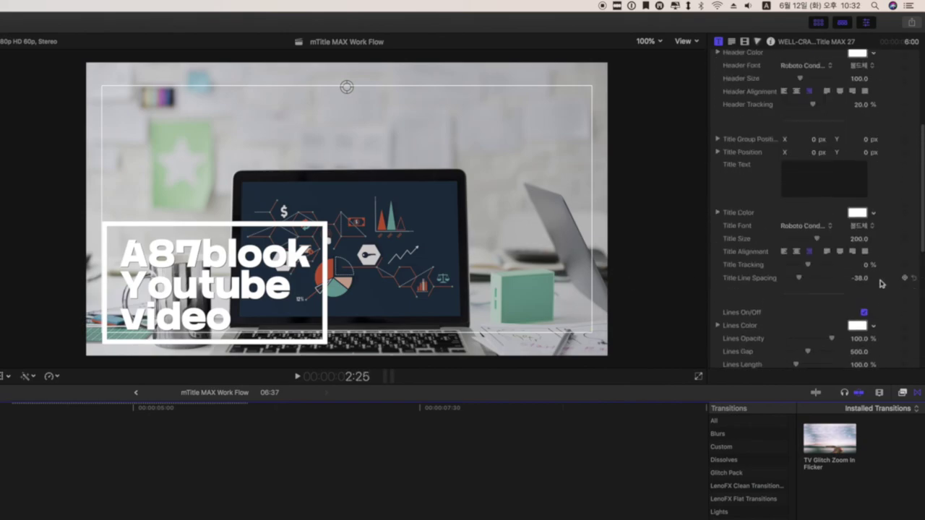
{"action": "scroll", "coordinate": [881, 283], "scroll_direction": "up", "scroll_amount": 4}
{"action": "scroll", "coordinate": [877, 189], "scroll_direction": "down", "scroll_amount": 5}
{"action": "scroll", "coordinate": [877, 188], "scroll_direction": "up", "scroll_amount": 5}
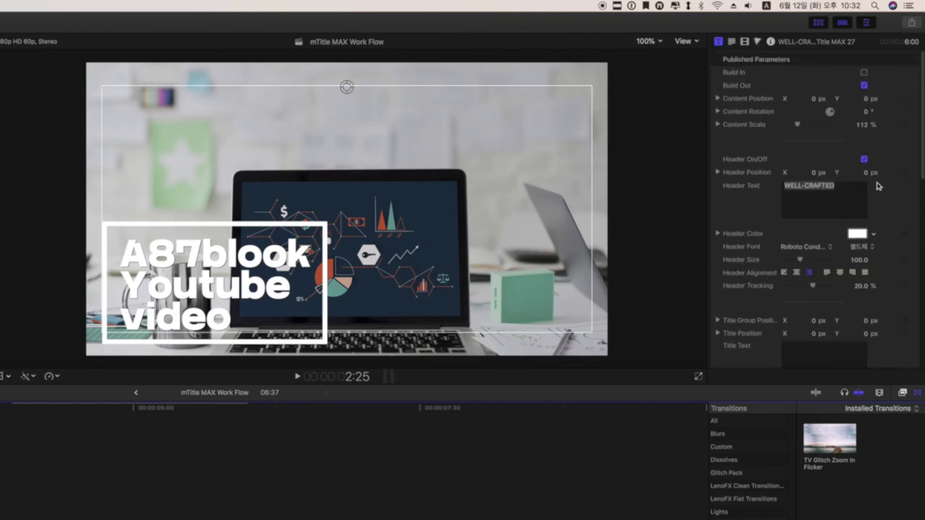
Step: Select the mTitle MAX 21 title again and bring up its title text parameters
{"action": "key", "text": "c"}
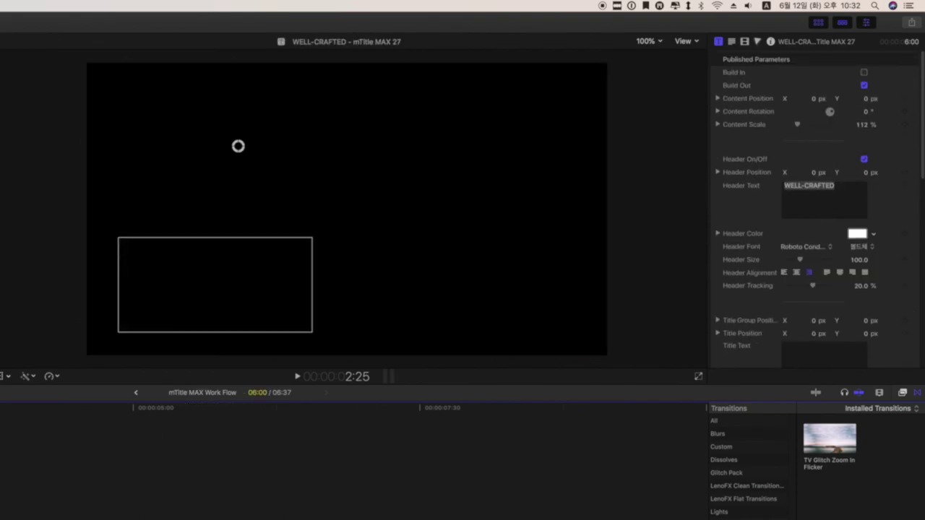
{"action": "key", "text": "super+shift+a"}
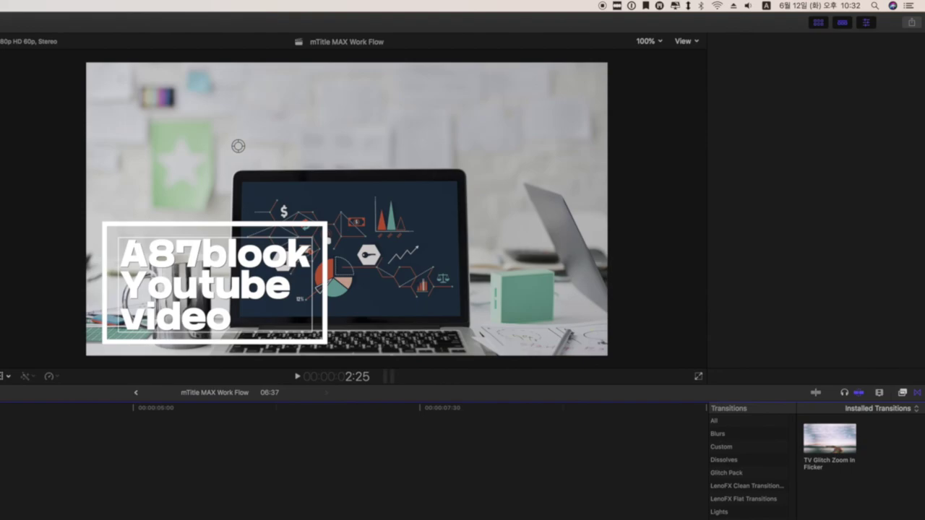
{"action": "key", "text": "c"}
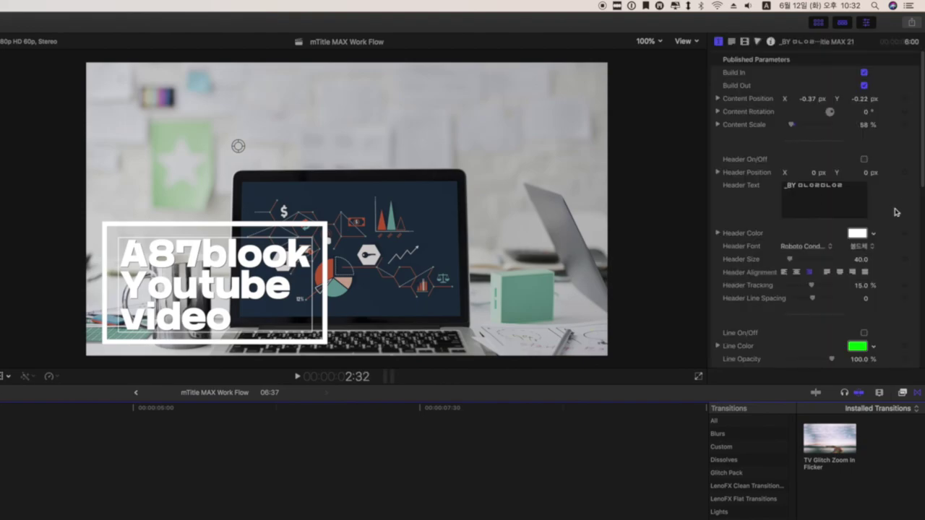
{"action": "scroll", "coordinate": [895, 211], "scroll_direction": "down", "scroll_amount": 8}
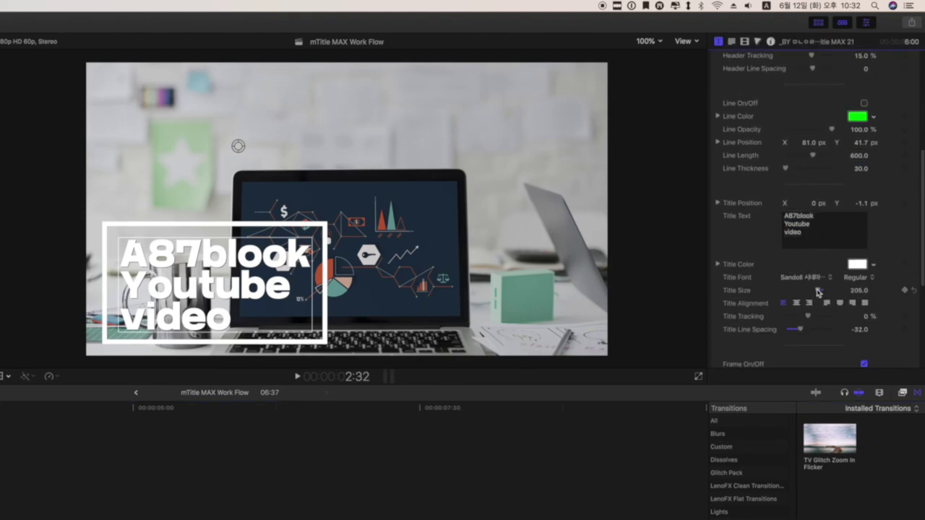
Step: Try a title tracking of about 23.4% and a line spacing of 3, and undo the line spacing change
{"action": "left_click_drag", "start_coordinate": [809, 320], "coordinate": [813, 318]}
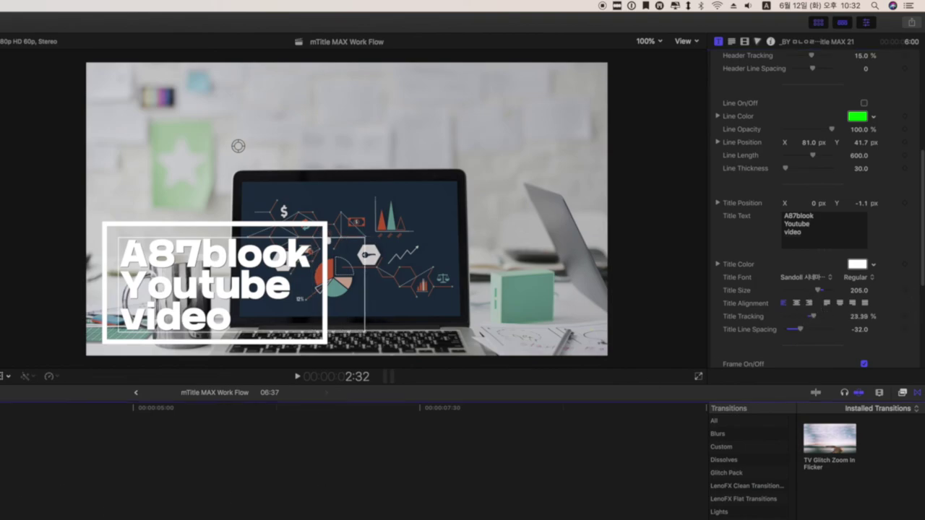
{"action": "left_click", "coordinate": [154, 282]}
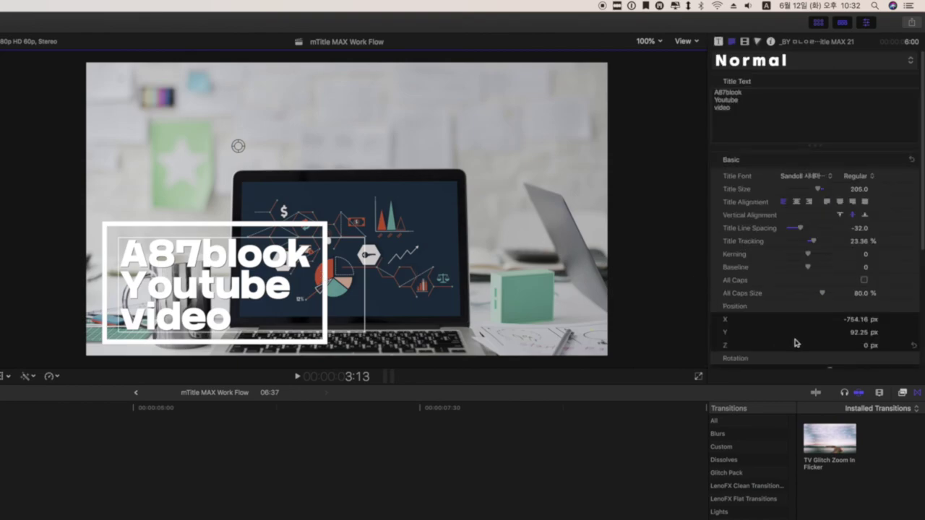
{"action": "left_click_drag", "start_coordinate": [800, 230], "coordinate": [809, 229]}
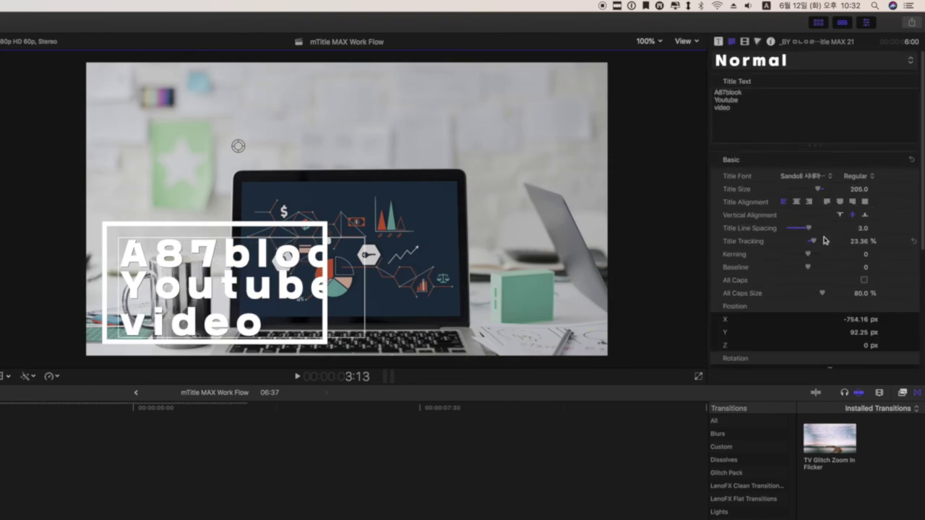
{"action": "key", "text": "super+z"}
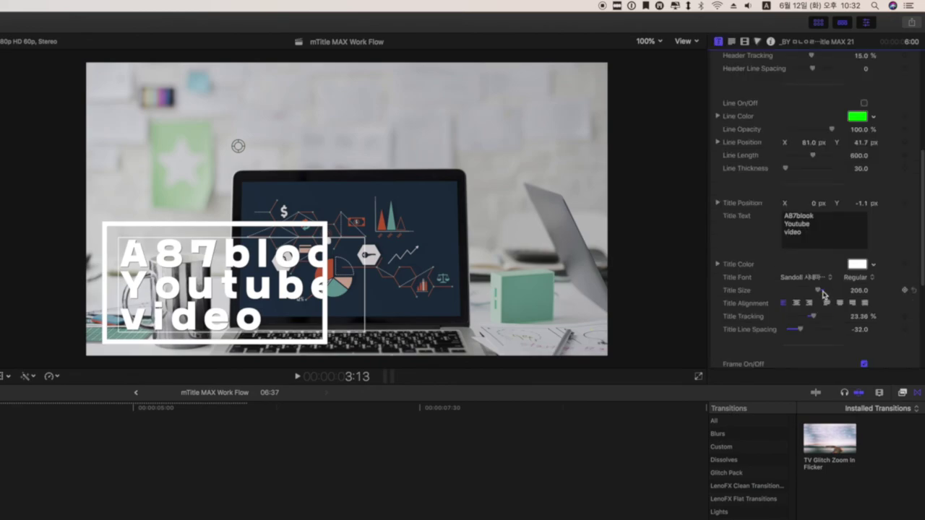
Step: Try a narrower title tracking and reset it to 0%
{"action": "left_click_drag", "start_coordinate": [821, 290], "coordinate": [810, 316]}
{"action": "key", "text": "super+z"}
{"action": "left_click", "coordinate": [861, 317]}
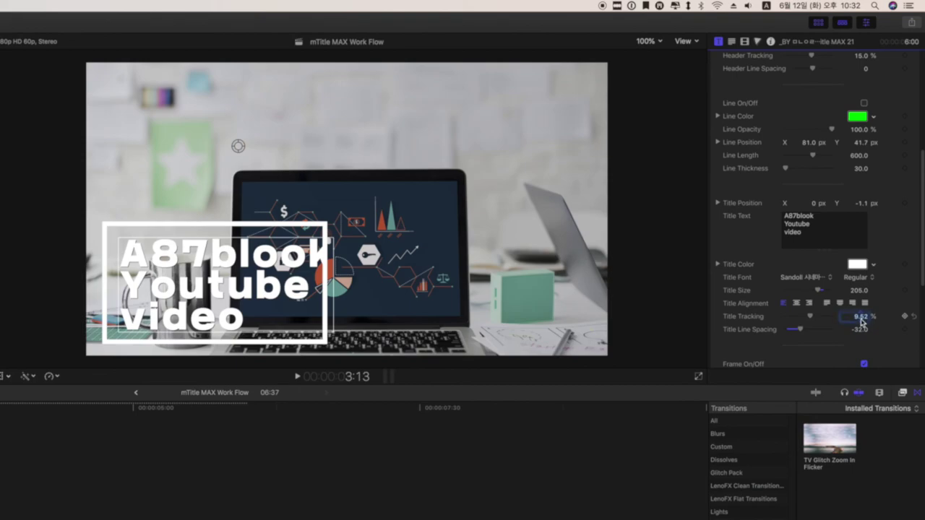
{"action": "type", "text": "0"}
{"action": "key", "text": "Return"}
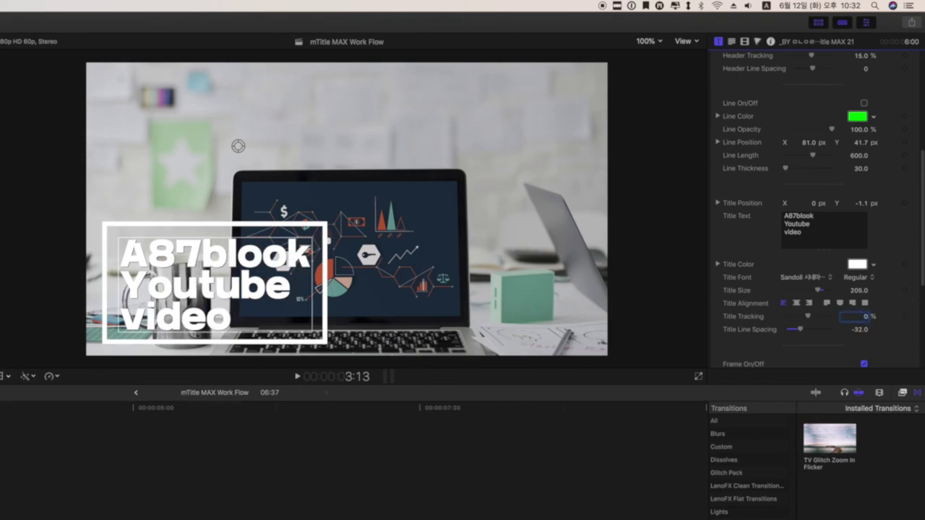
Step: Set the title tracking to 49.21% at frame 16 and add a keyframe there
{"action": "key", "text": "j"}
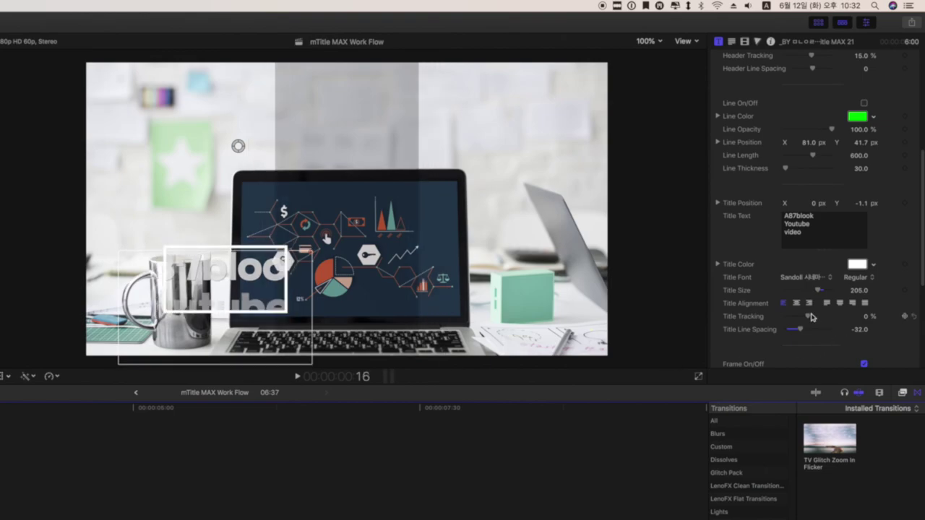
{"action": "left_click_drag", "start_coordinate": [807, 315], "coordinate": [818, 315]}
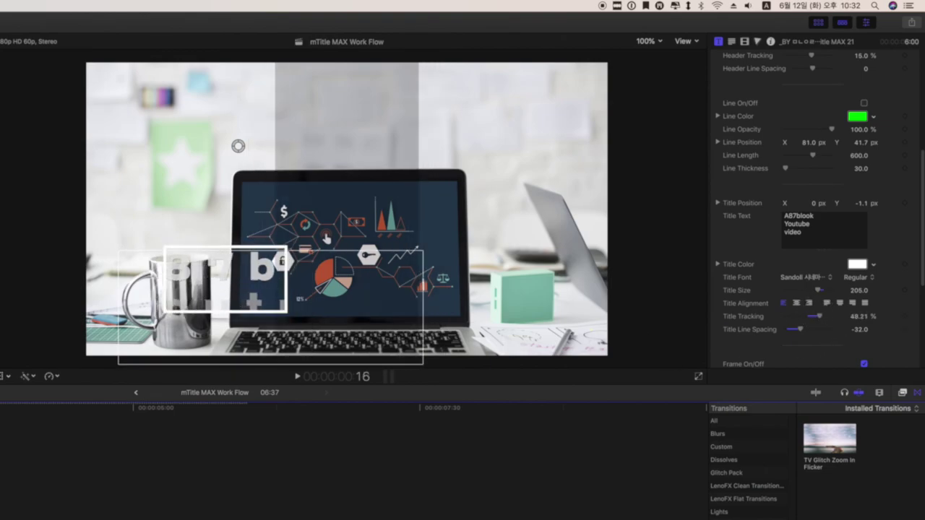
{"action": "left_click", "coordinate": [903, 315]}
Step: Keyframe the title tracking to 0% at 1:21
{"action": "key", "text": "space"}
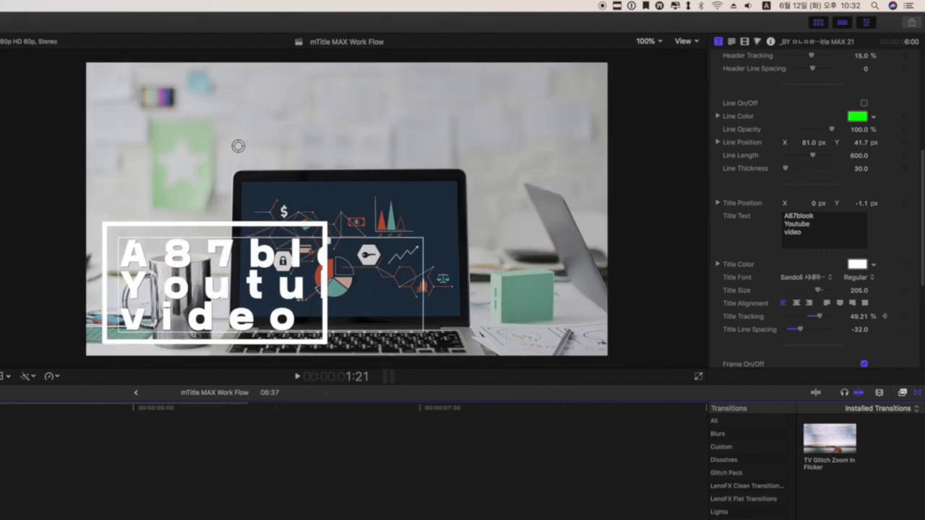
{"action": "left_click", "coordinate": [858, 317]}
{"action": "type", "text": "0"}
{"action": "key", "text": "Return"}
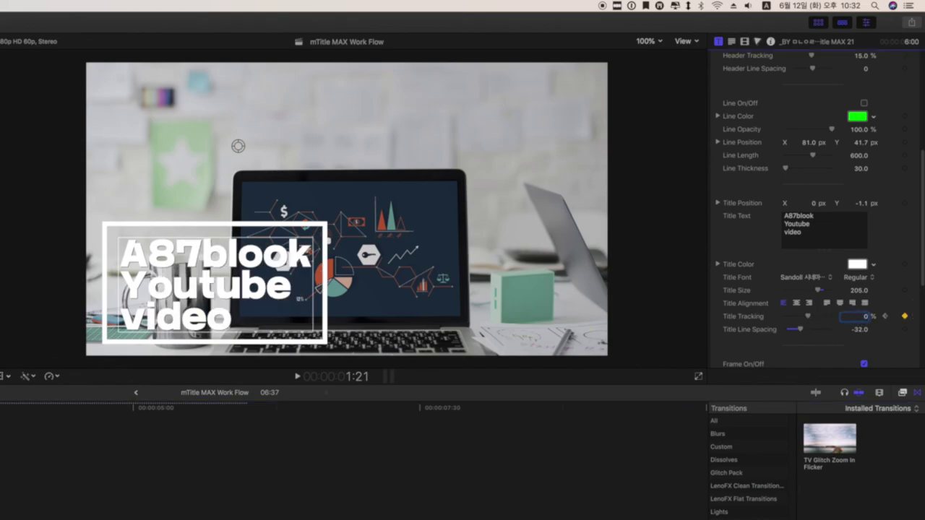
Step: Play back the title's opening to review the tracking animation
{"action": "key", "text": "space"}
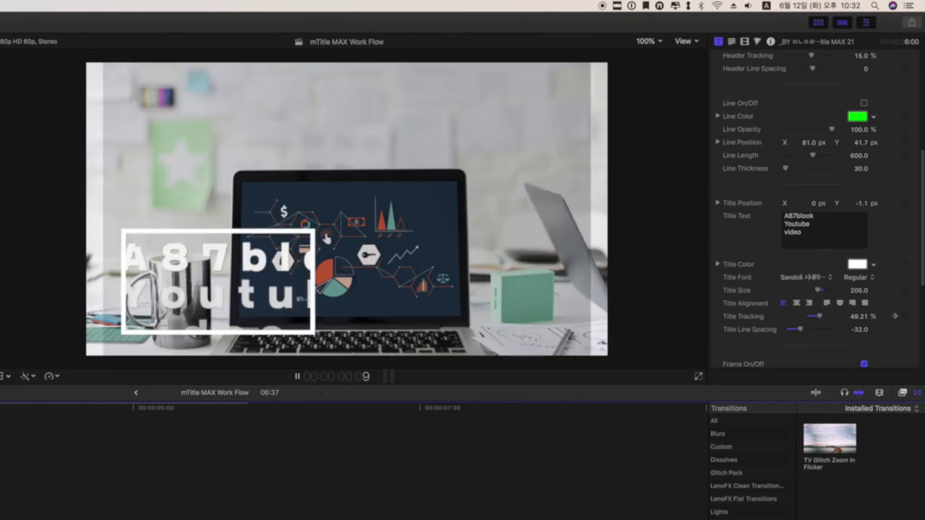
{"action": "key", "text": "space"}
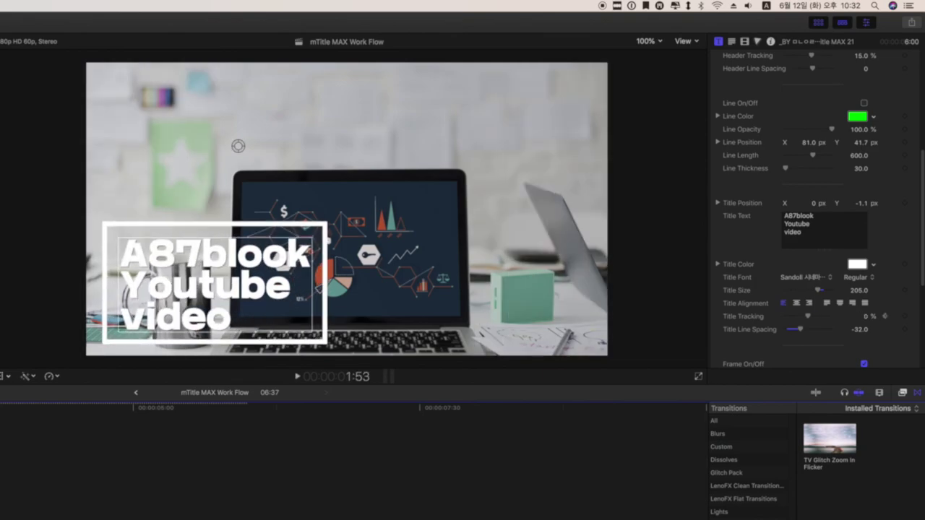
{"action": "key", "text": "space"}
{"action": "key", "text": "space"}
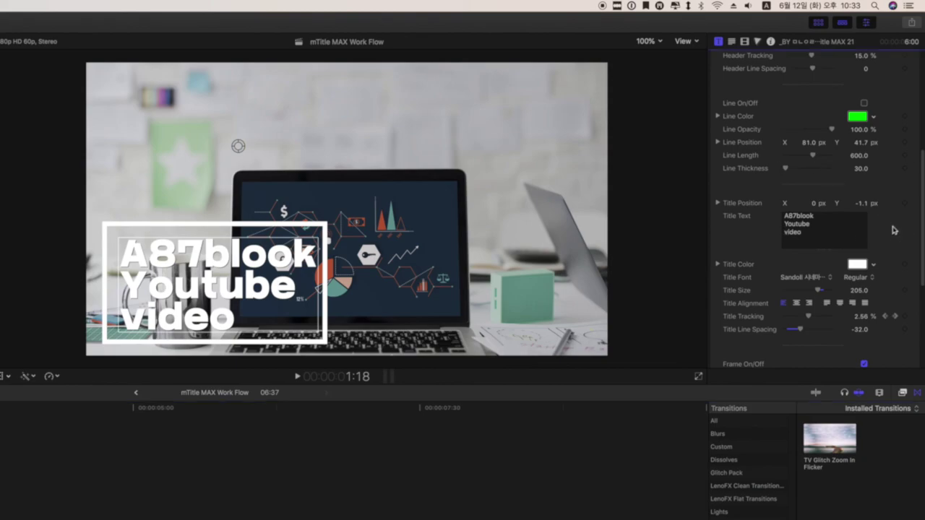
Step: Try the title's background opacity at 100% and settle it at 86.34%
{"action": "scroll", "coordinate": [876, 232], "scroll_direction": "down", "scroll_amount": 5}
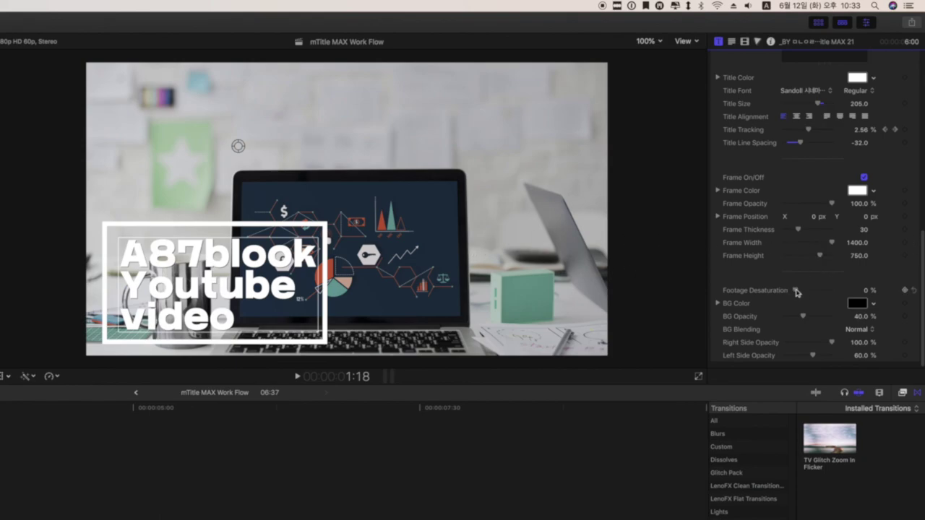
{"action": "left_click_drag", "start_coordinate": [801, 316], "coordinate": [835, 315]}
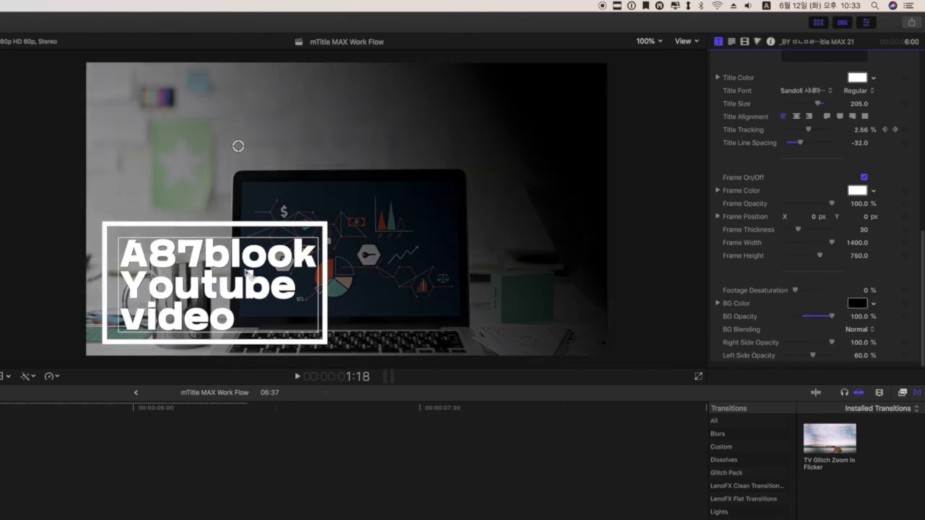
{"action": "mouse_move", "coordinate": [837, 320]}
{"action": "left_mouse_down"}
{"action": "mouse_move", "coordinate": [780, 316]}
{"action": "mouse_move", "coordinate": [828, 313]}
{"action": "left_mouse_up"}
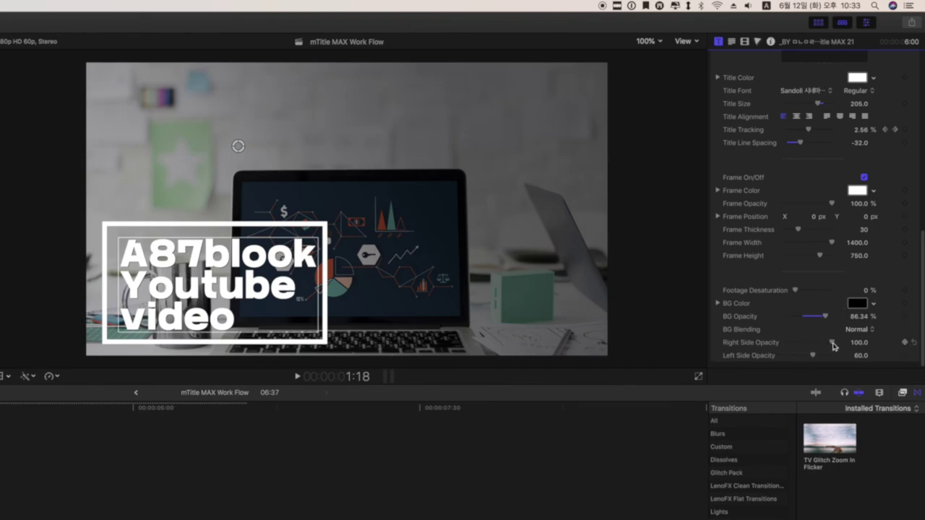
Step: Try both background side opacities at 50%, ending with the right side at 77.69% and the left side at 89.03%
{"action": "left_click_drag", "start_coordinate": [829, 345], "coordinate": [809, 345]}
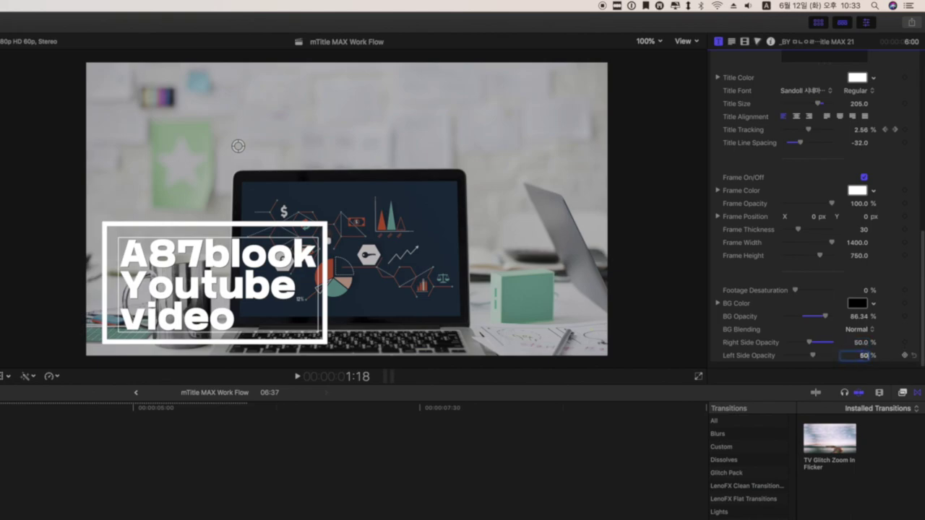
{"action": "type", "text": "50"}
{"action": "key", "text": "Return"}
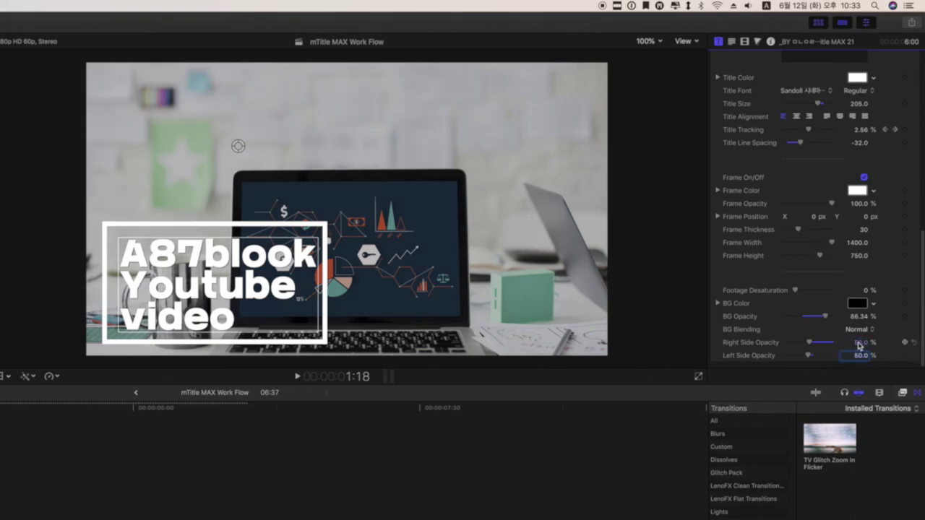
{"action": "mouse_move", "coordinate": [808, 343]}
{"action": "left_mouse_down"}
{"action": "mouse_move", "coordinate": [830, 344]}
{"action": "mouse_move", "coordinate": [828, 355]}
{"action": "mouse_move", "coordinate": [822, 342]}
{"action": "left_mouse_up"}
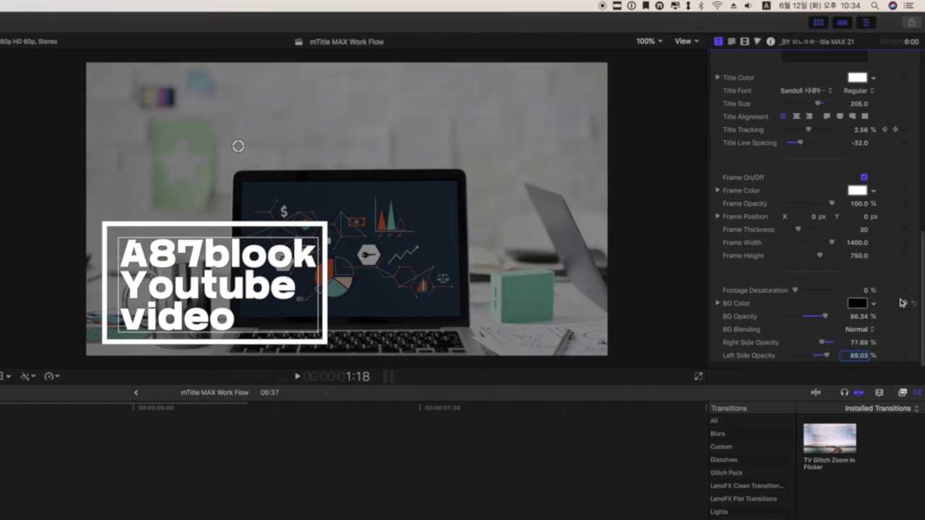
Step: Try a cyan background color and set it back to Black
{"action": "left_click", "coordinate": [859, 306]}
{"action": "left_click", "coordinate": [368, 519]}
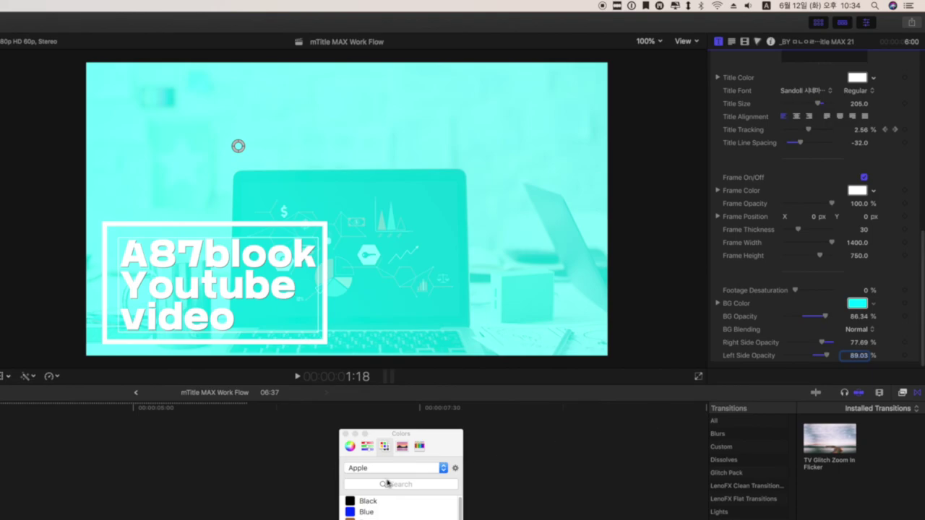
{"action": "left_click", "coordinate": [377, 502]}
{"action": "left_click", "coordinate": [345, 434]}
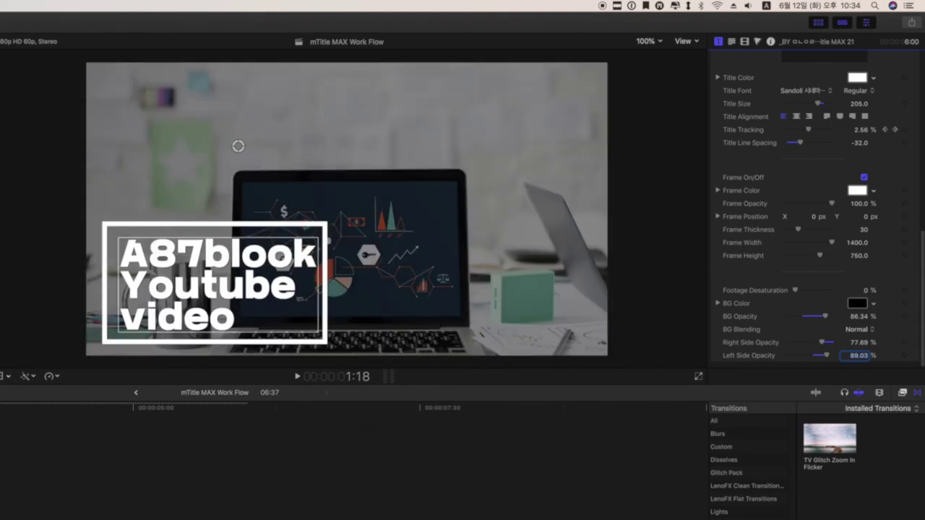
Step: Play back the title to review the darkened background and park the playhead at 4:57
{"action": "key", "text": "space"}
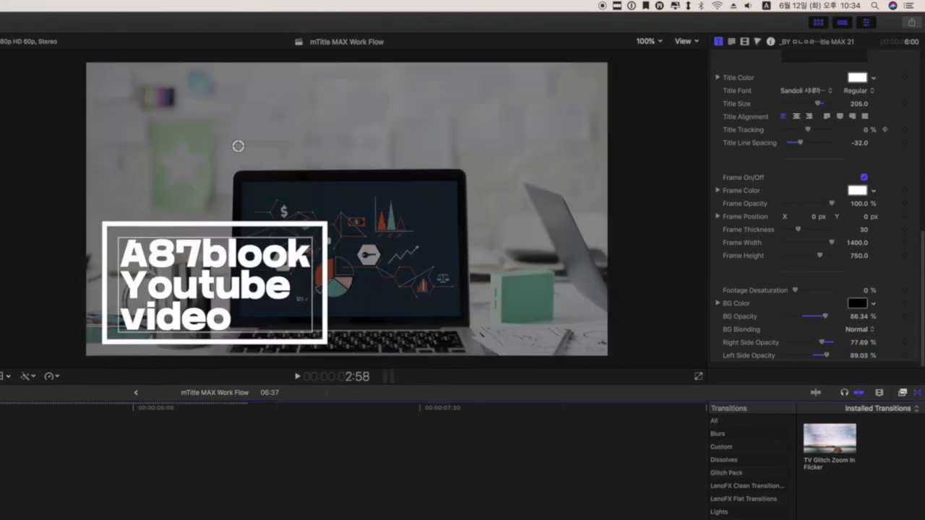
{"action": "left_click", "coordinate": [127, 433]}
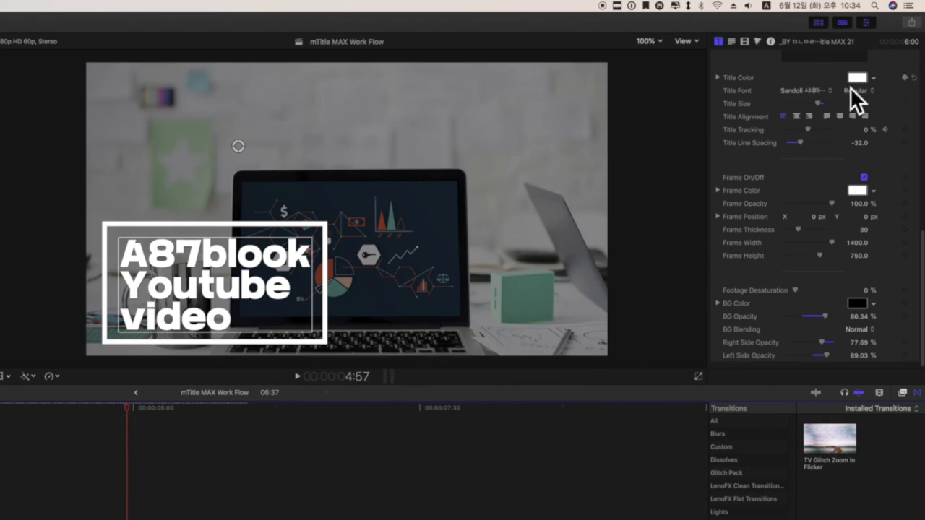
{"action": "scroll", "coordinate": [823, 202], "scroll_direction": "up", "scroll_amount": 5}
{"action": "scroll", "coordinate": [822, 204], "scroll_direction": "up", "scroll_amount": 4}
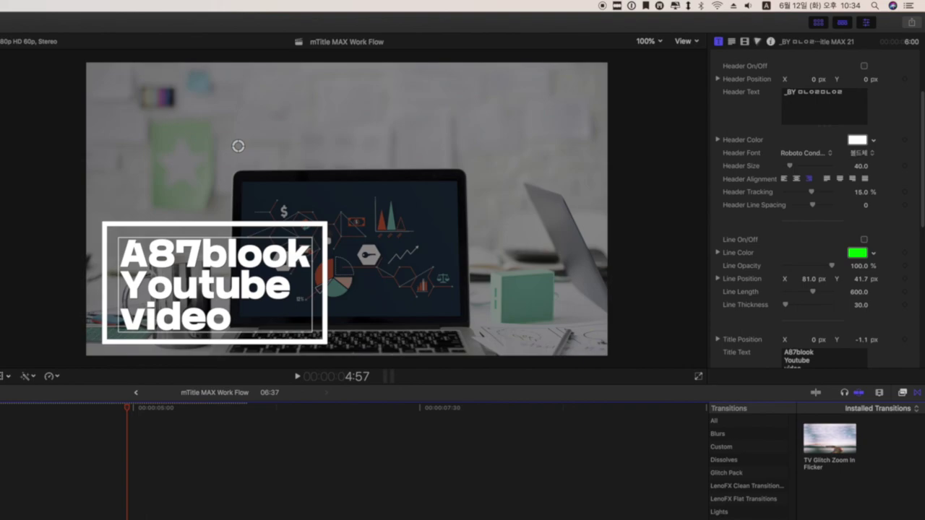
Step: Return to the start of the timeline, play the finished title animation, and move the playhead to 3:45
{"action": "key", "text": "Up"}
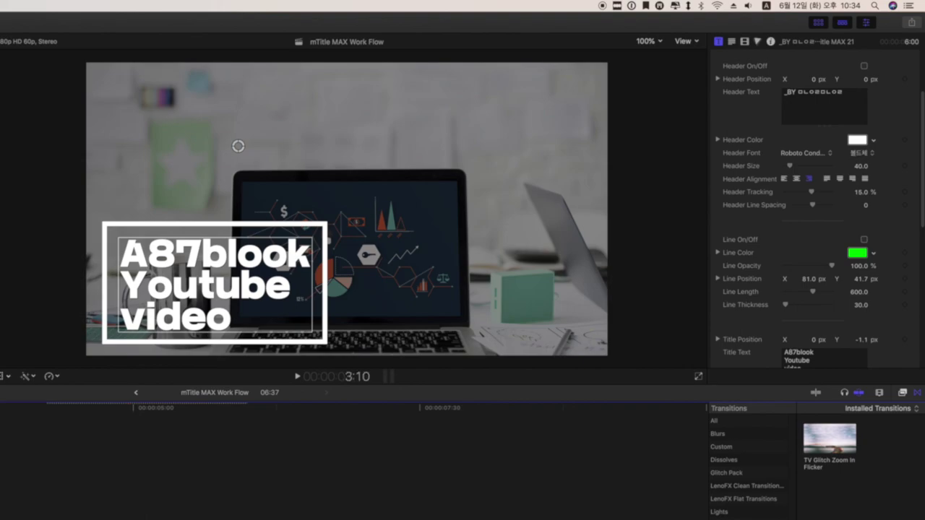
{"action": "key", "text": "Up"}
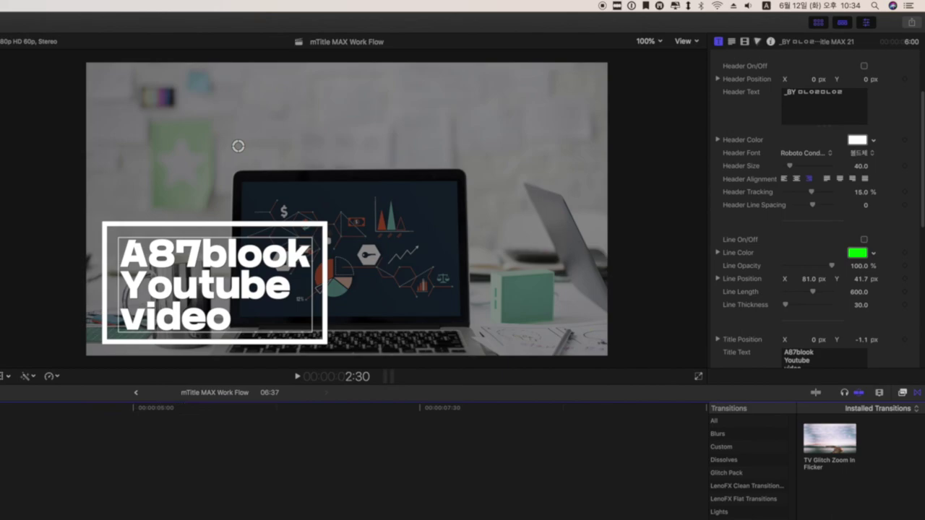
{"action": "key", "text": "Up"}
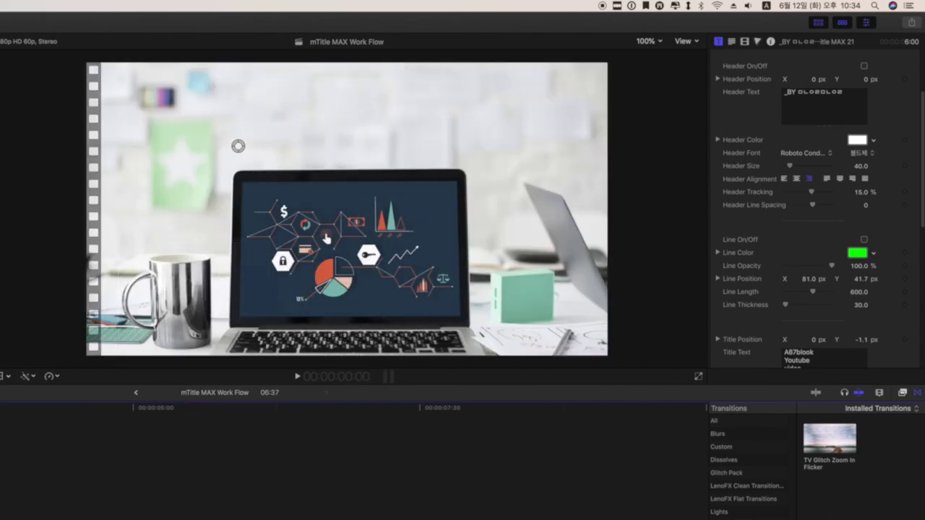
{"action": "key", "text": "Left"}
{"action": "key", "text": "space"}
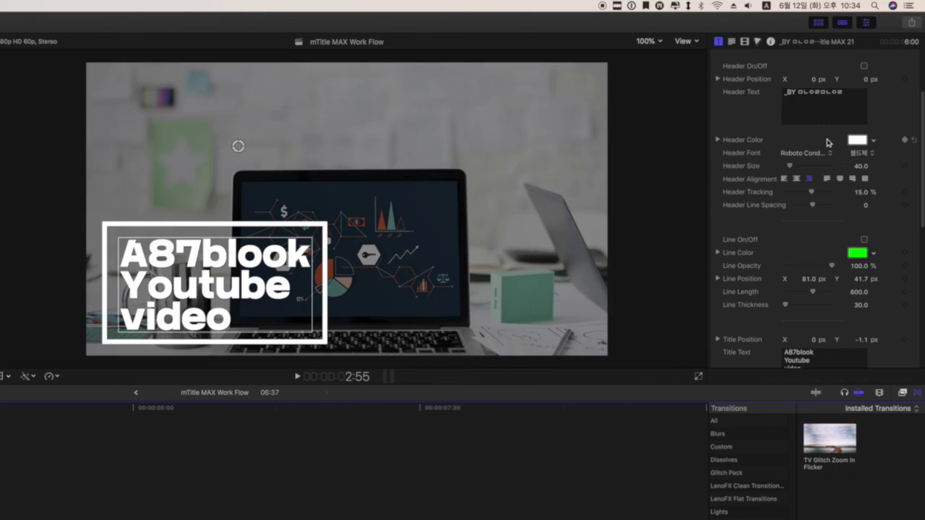
{"action": "left_click", "coordinate": [1, 412]}
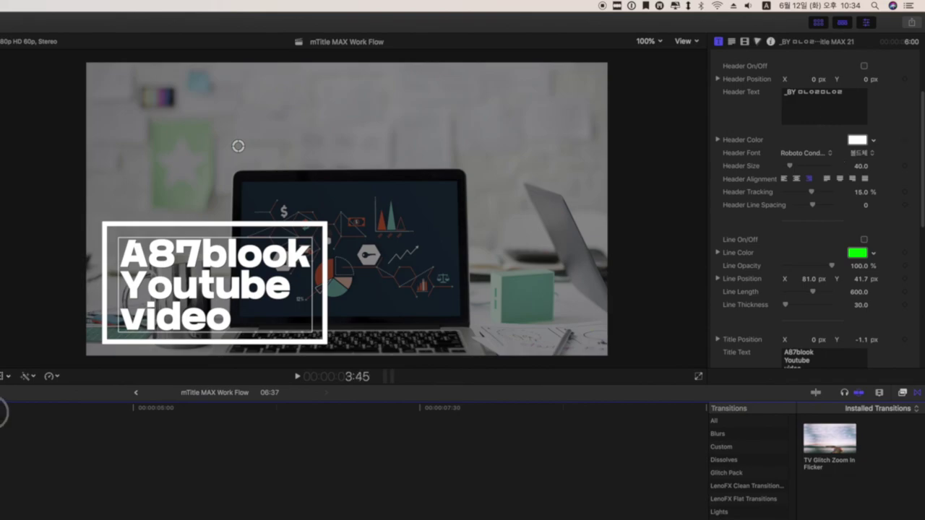